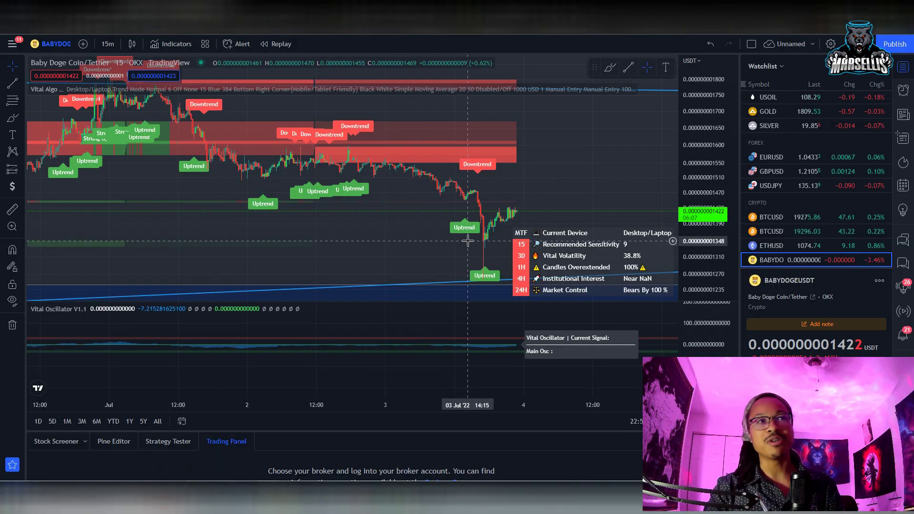
- Circle the red resistance zone above the early July candles with a freehand brush stroke and delete the stroke
left_click_drag(431, 232, 448, 237)
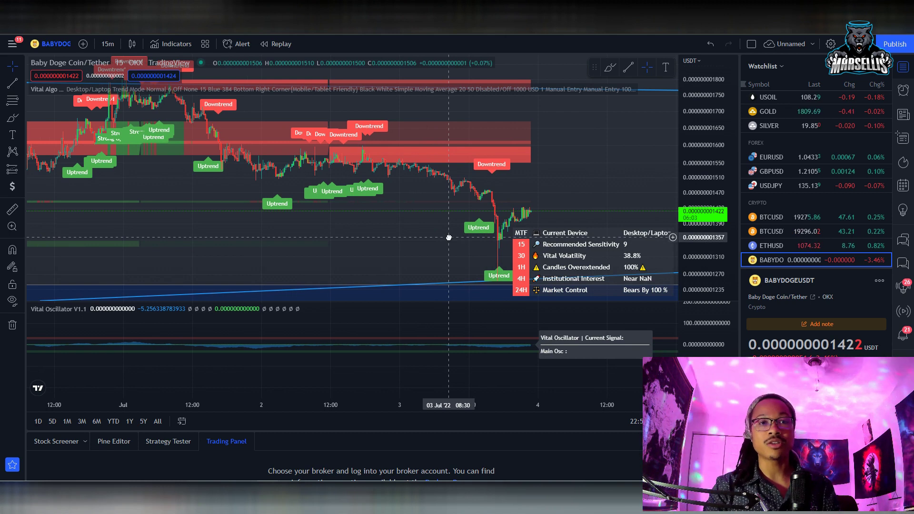
left_click_drag(449, 237, 449, 237)
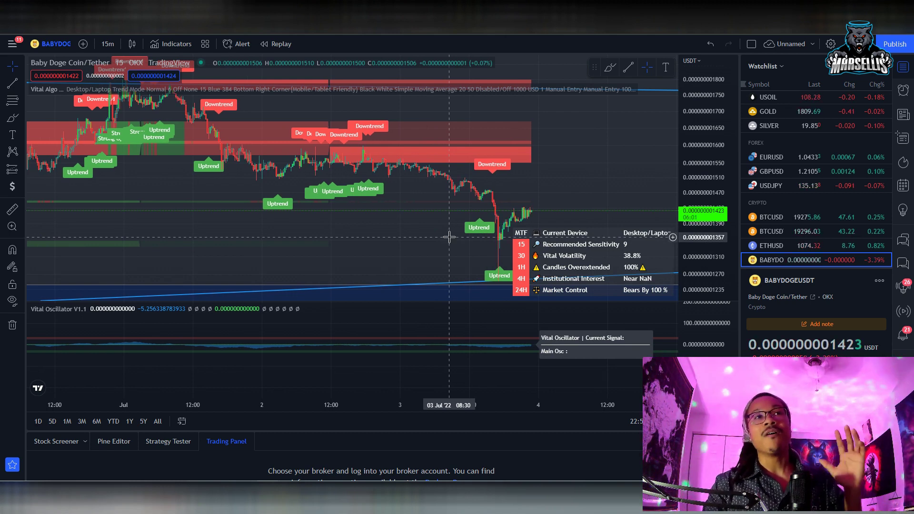
scroll(478, 214, "up", 2)
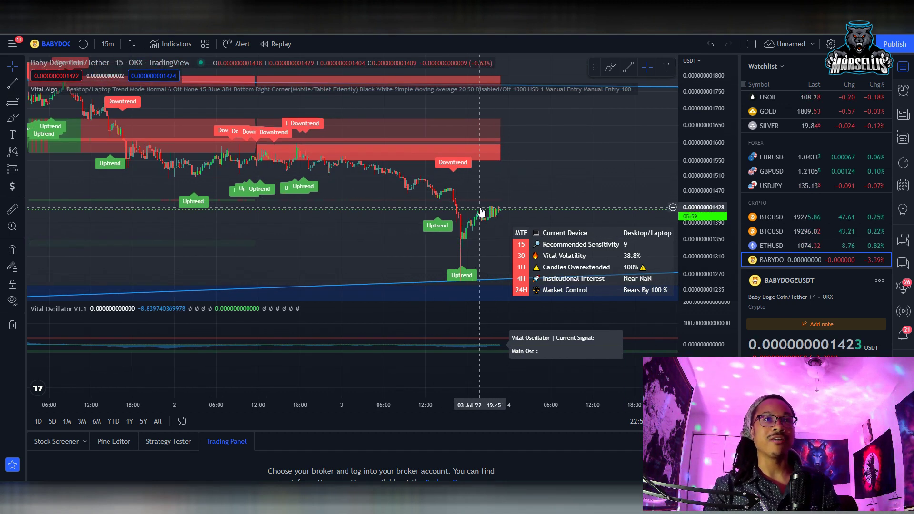
scroll(471, 213, "down", 2)
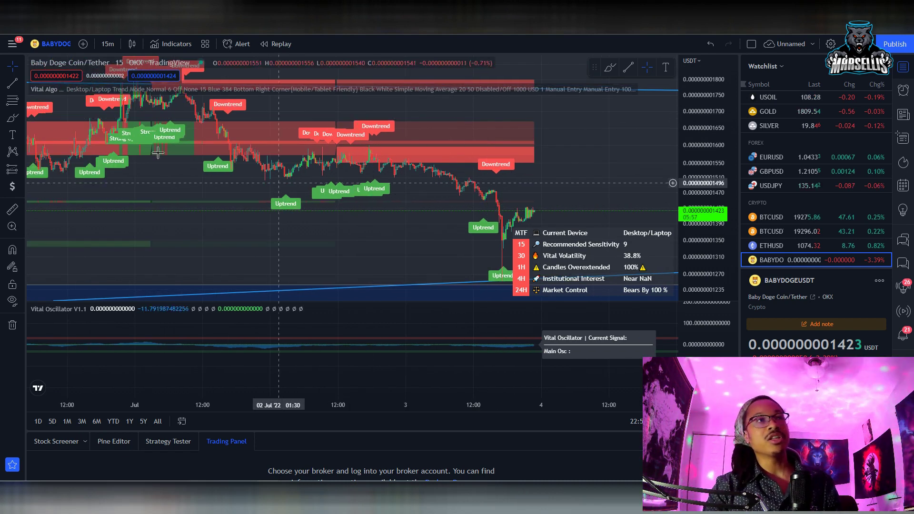
left_click(12, 118)
mouse_move(329, 111)
left_mouse_down()
mouse_move(316, 157)
mouse_move(469, 165)
mouse_move(554, 145)
mouse_move(485, 112)
mouse_move(319, 111)
left_mouse_up()
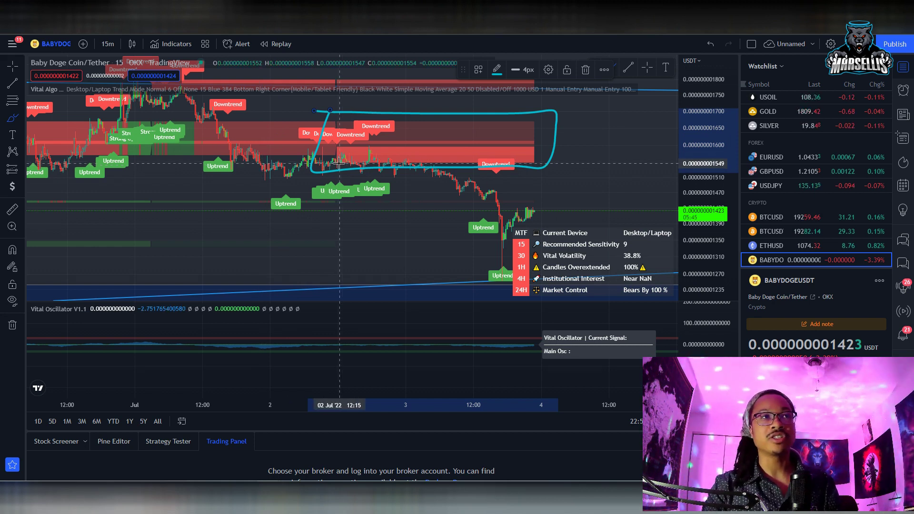
key("Delete")
- Mark the sideways range, the 3 July decline and the Market Control reading with temporary brush strokes, undoing each one
left_click_drag(324, 154, 462, 157)
key("ctrl+z")
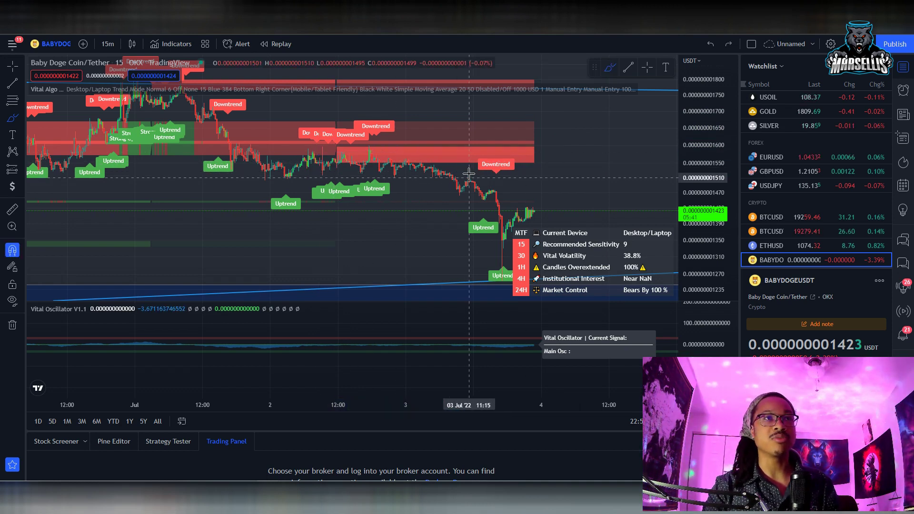
left_click_drag(384, 162, 483, 187)
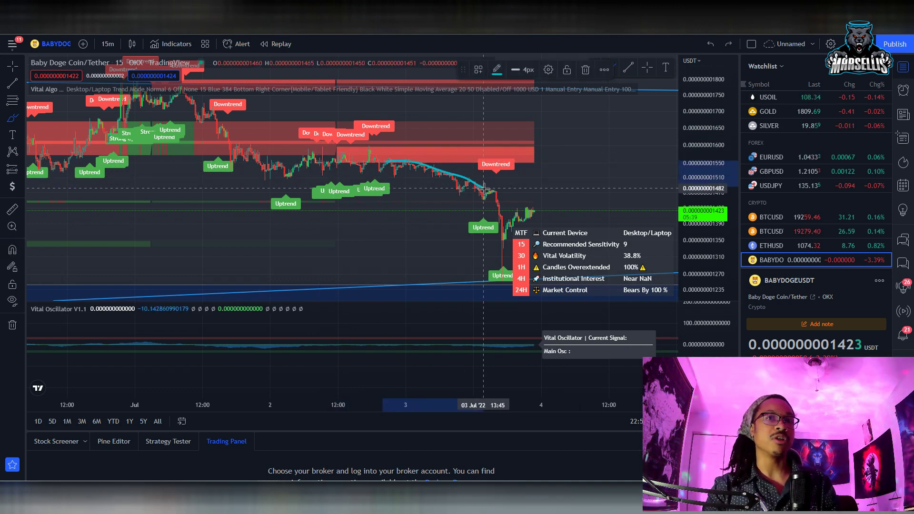
key("ctrl+z")
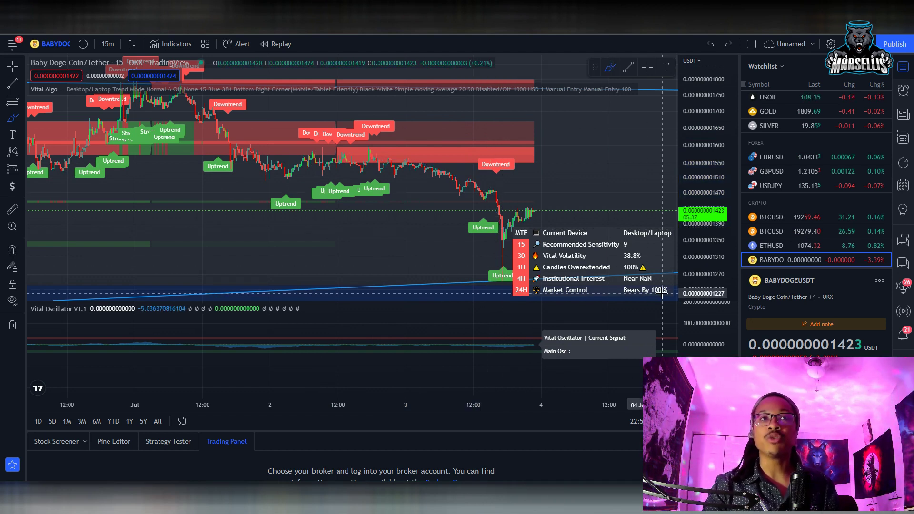
mouse_move(663, 285)
left_mouse_down()
mouse_move(507, 289)
mouse_move(571, 299)
mouse_move(674, 294)
left_mouse_up()
key("ctrl+z")
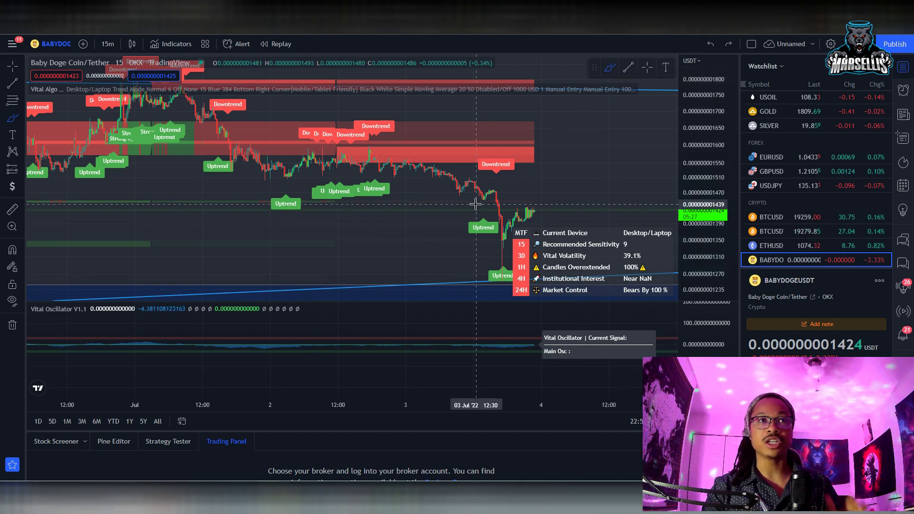
- Try brushing a support line rightward from the 29 June low along the thin green zone, and undo the strokes
scroll(465, 213, "up", 2)
scroll(464, 214, "up", 3)
scroll(435, 206, "up", 2)
scroll(434, 207, "down", 4)
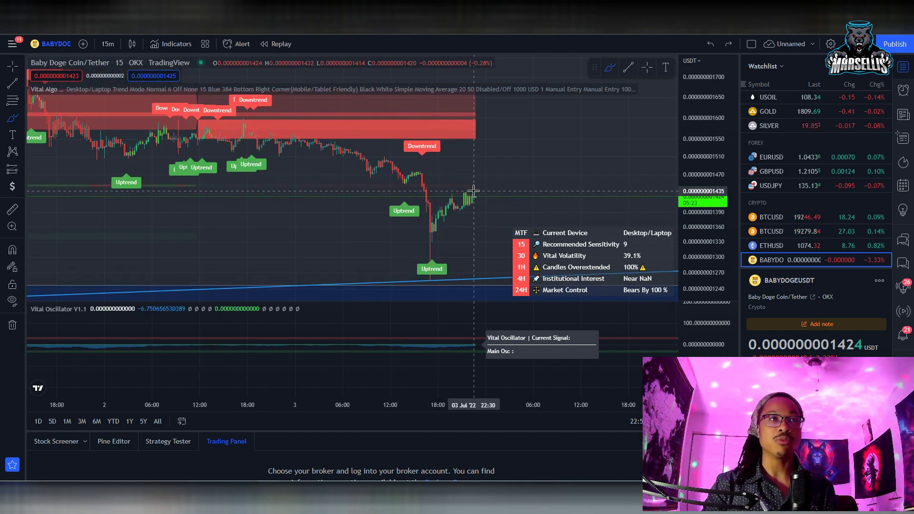
scroll(473, 191, "down", 3)
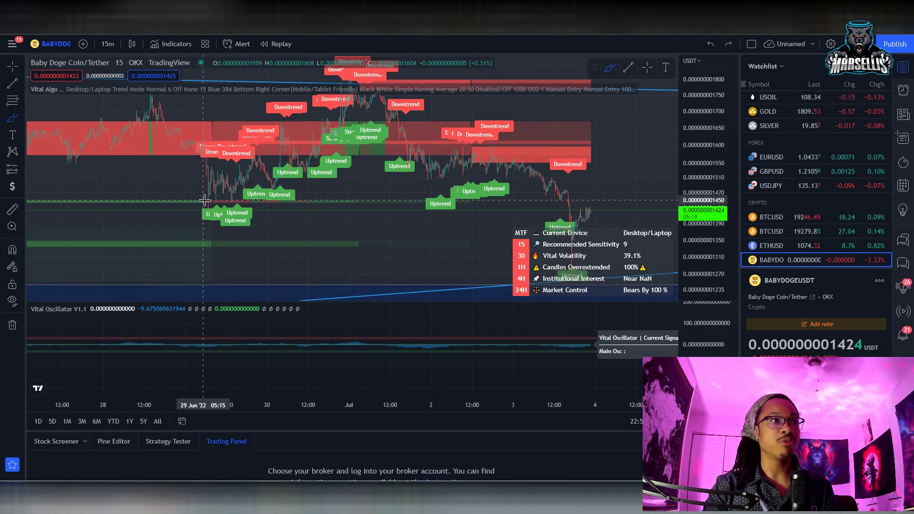
left_click_drag(205, 202, 375, 194)
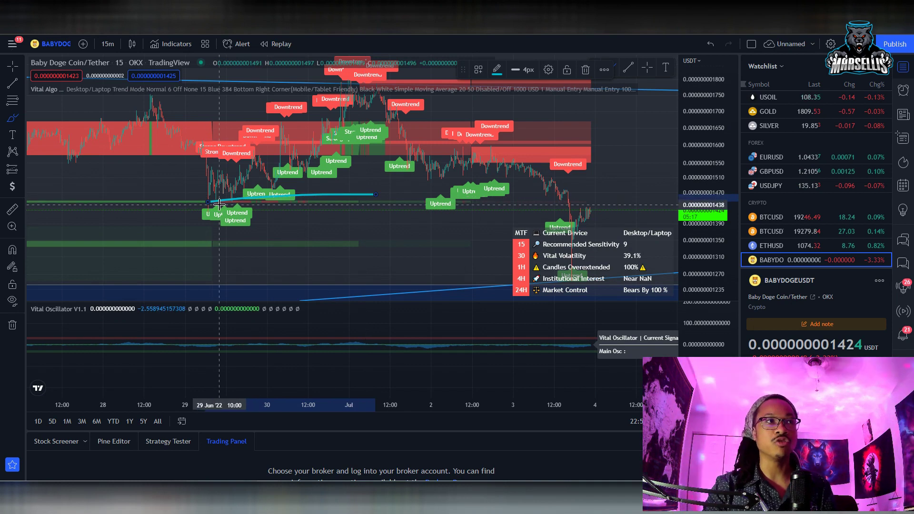
left_click_drag(218, 204, 369, 192)
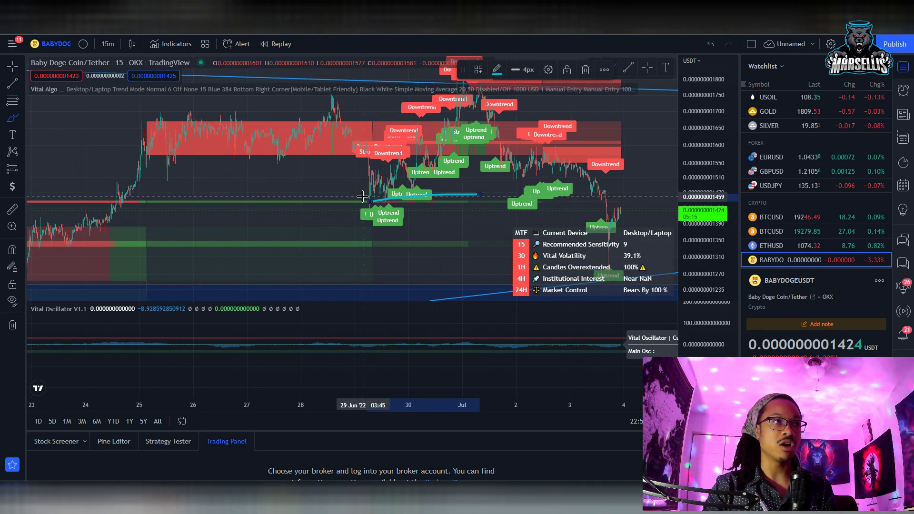
key("ctrl+z")
- Mark the 24 June candles resting on the thin red zone with a short rising brush stroke, and undo it
left_click(644, 68)
mouse_move(269, 190)
left_mouse_down()
mouse_move(493, 200)
mouse_move(555, 181)
left_mouse_up()
scroll(328, 162, "up", 5)
scroll(329, 198, "up", 7)
left_click_drag(335, 195, 838, 143)
scroll(395, 190, "up", 4)
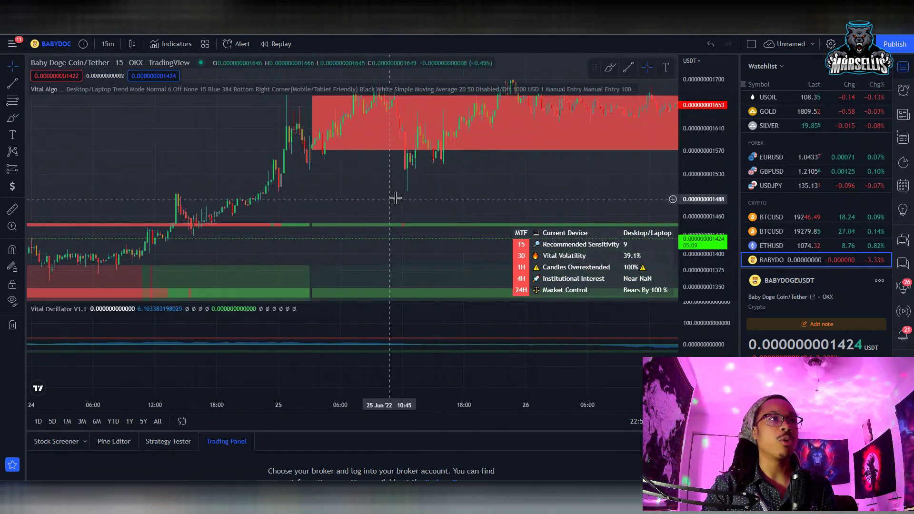
left_click_drag(395, 198, 666, 192)
scroll(405, 217, "up", 5)
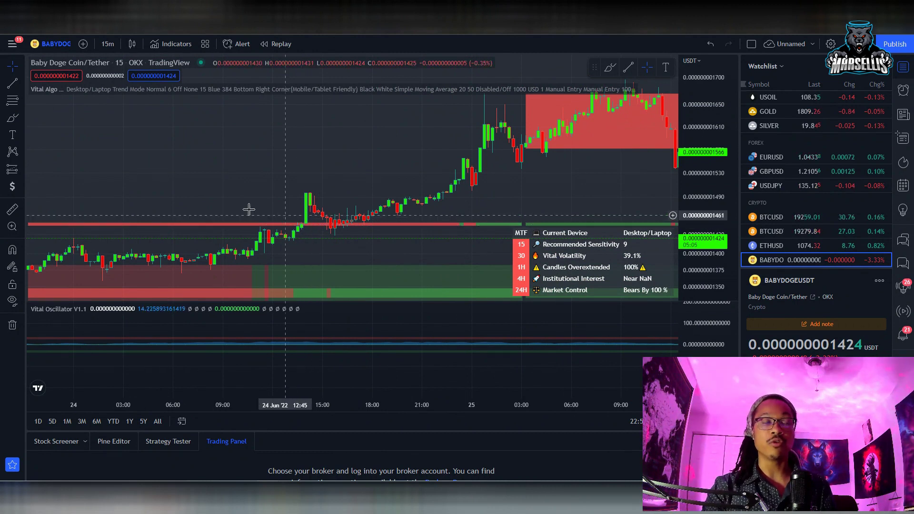
left_click(12, 117)
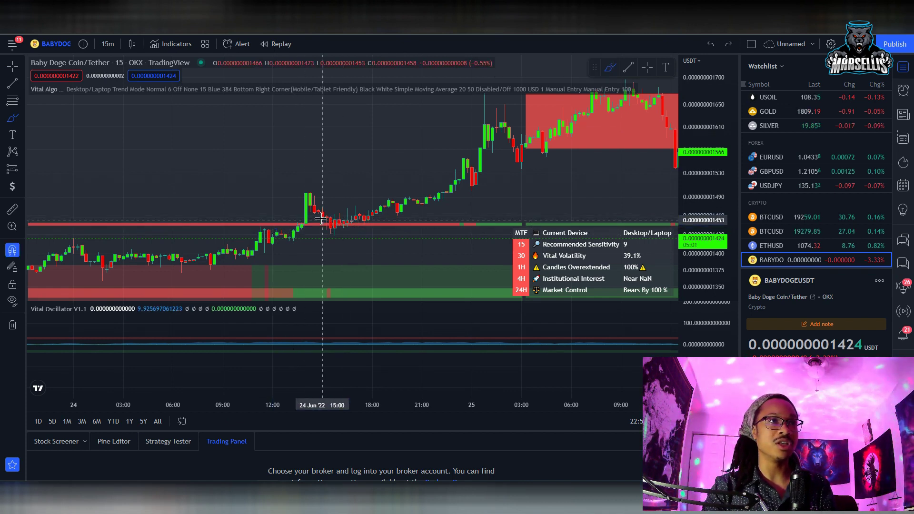
left_click_drag(318, 223, 376, 217)
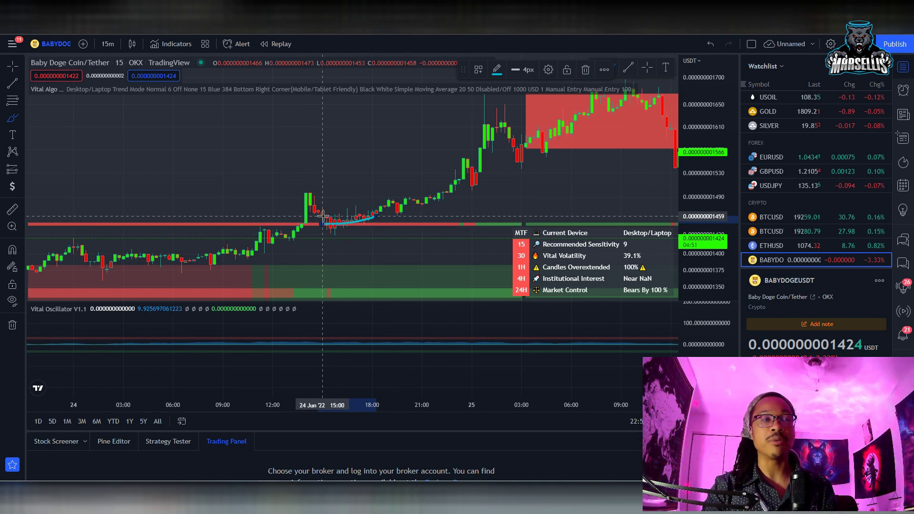
key("ctrl+z")
- Try marking the level above the latest 3 July candles with a horizontal brush line and a second stroke, undoing both
left_click(646, 70)
left_click_drag(548, 179, 209, 195)
scroll(399, 187, "down", 6)
left_click_drag(585, 165, 188, 169)
scroll(385, 181, "down", 5)
left_click_drag(469, 181, 29, 166)
left_click_drag(578, 188, 559, 216)
scroll(125, 223, "up", 5)
scroll(253, 244, "up", 7)
left_click_drag(252, 244, 585, 244)
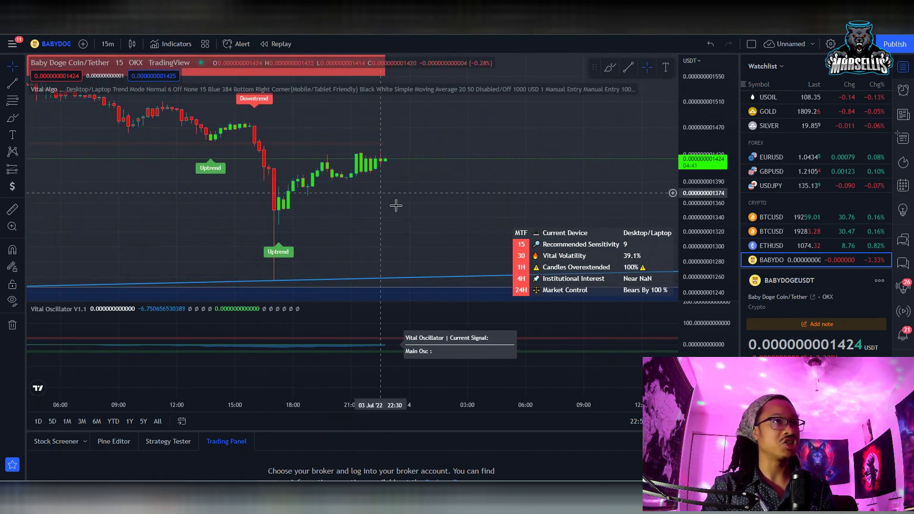
left_click_drag(395, 206, 477, 212)
left_click(14, 118)
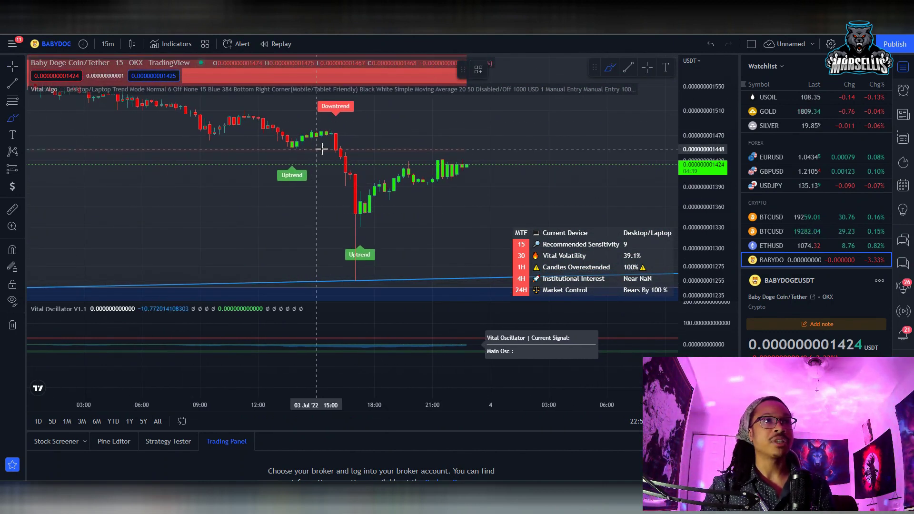
left_click_drag(336, 152, 490, 158)
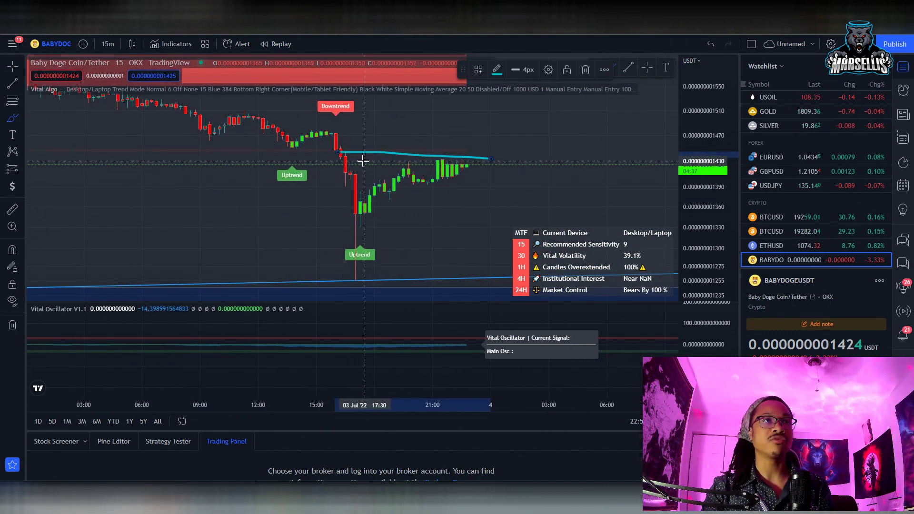
key("ctrl+z")
mouse_move(318, 160)
left_mouse_down()
mouse_move(459, 133)
mouse_move(510, 147)
mouse_move(284, 135)
left_mouse_up()
key("ctrl+z")
- Brush a projected rise from the latest candle to a line beneath the red zone, extending it to the descending trendline near 0.000000001772
scroll(451, 119, "down", 5)
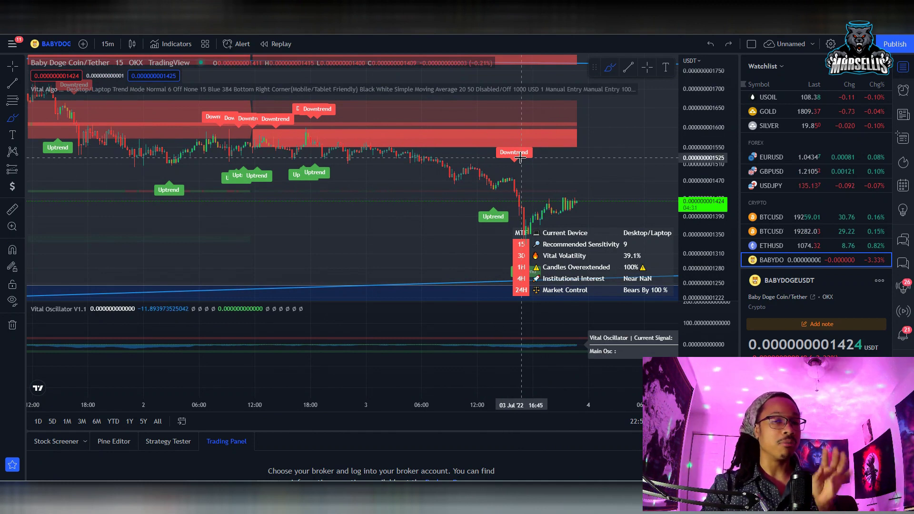
mouse_move(569, 212)
left_mouse_down()
mouse_move(613, 147)
mouse_move(668, 143)
left_mouse_up()
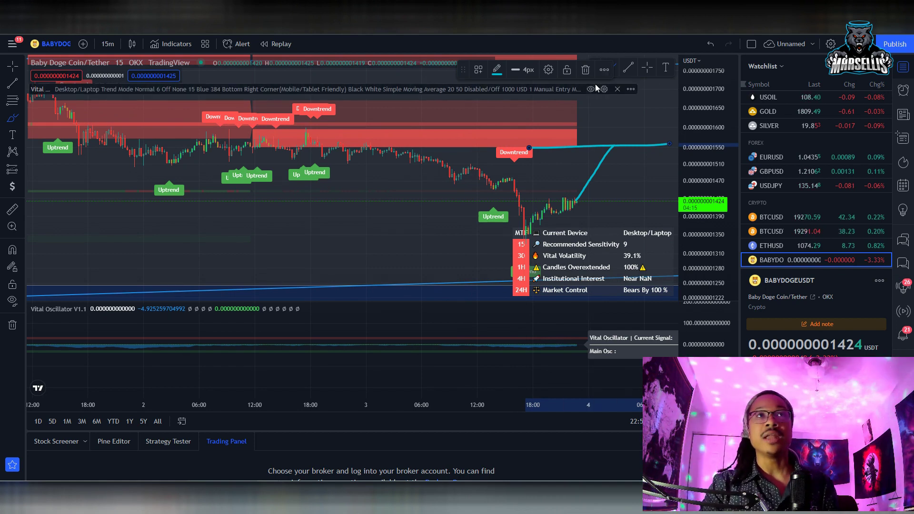
left_click(641, 71)
left_click_drag(613, 123, 427, 195)
left_click_drag(563, 175, 452, 317)
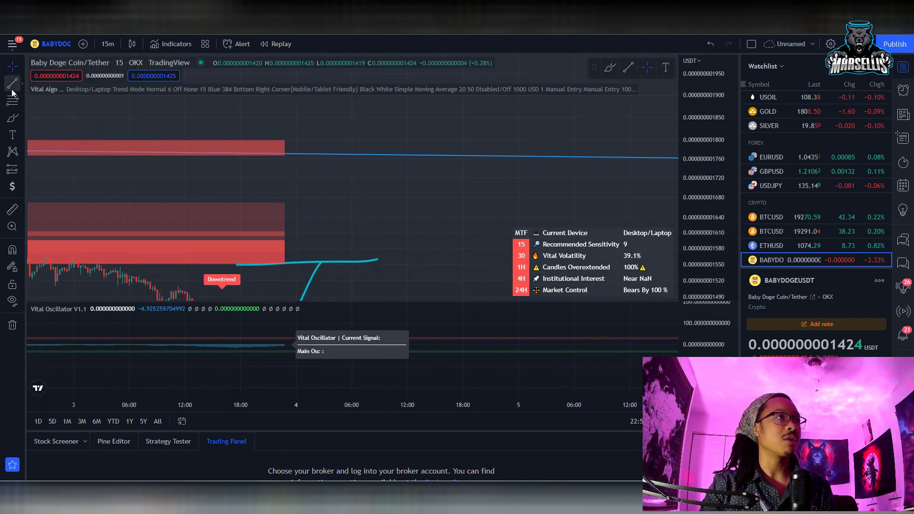
left_click(11, 117)
mouse_move(321, 261)
left_mouse_down()
mouse_move(357, 180)
mouse_move(349, 151)
left_mouse_up()
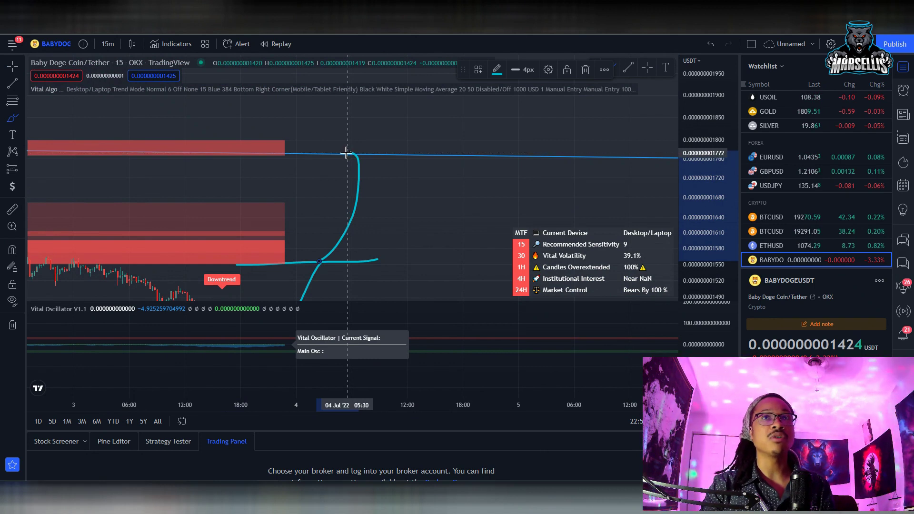
- Undo the horizontal brush mark at the descending trendline and examine the 1 July peak and its downtrend signals
scroll(295, 155, "down", 5)
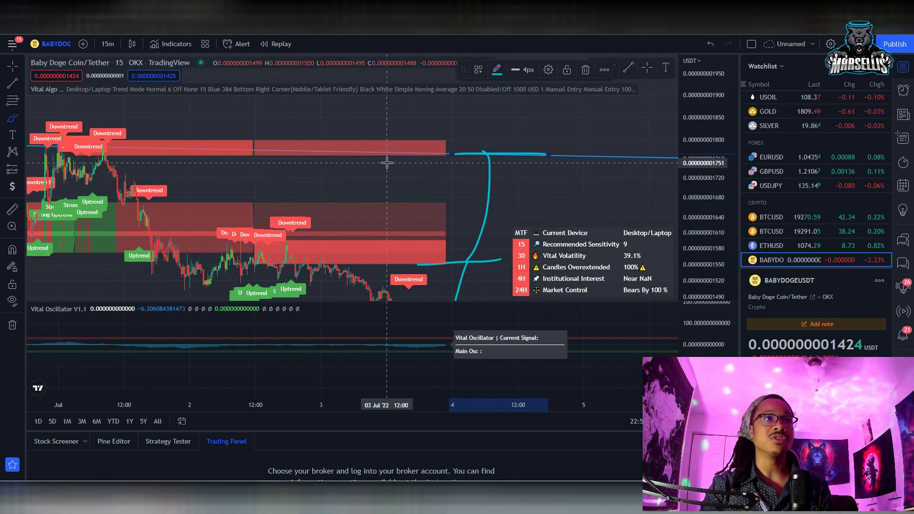
key("ctrl+z")
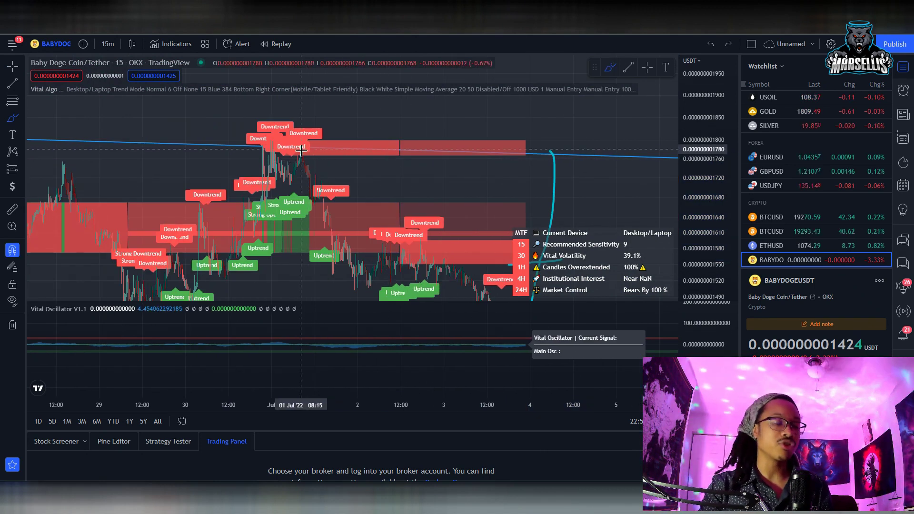
left_click(650, 65)
left_click_drag(434, 177, 667, 174)
scroll(526, 187, "up", 2)
scroll(527, 186, "up", 1)
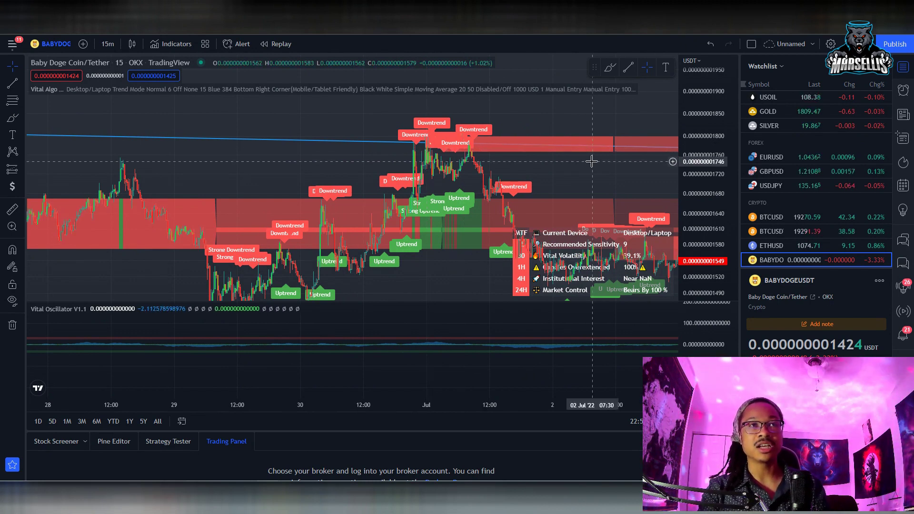
- Try brushing a pullback curve from the latest candle to the 3 July low and a support line there, undoing both
left_click_drag(464, 153, 158, 84)
mouse_move(455, 236)
left_mouse_down()
mouse_move(465, 198)
mouse_move(509, 149)
mouse_move(517, 83)
mouse_move(516, 106)
left_mouse_up()
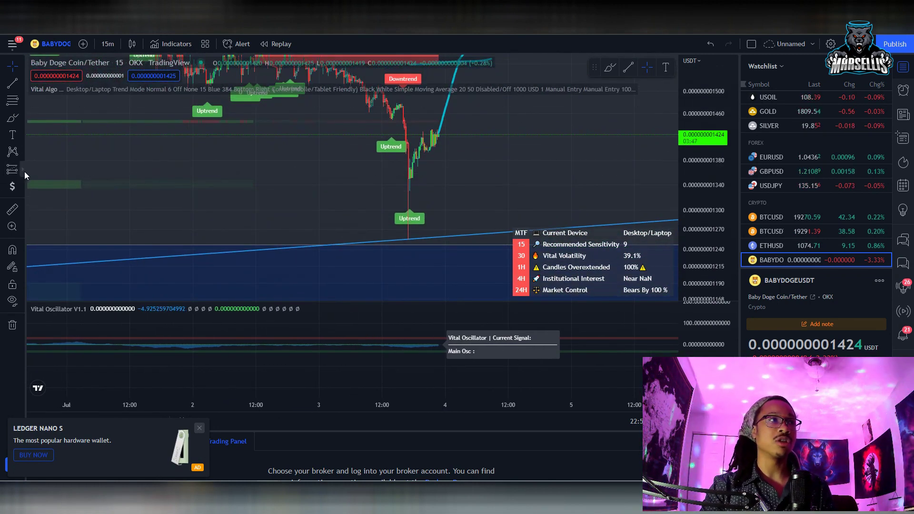
mouse_move(178, 157)
left_mouse_down()
mouse_move(306, 157)
mouse_move(187, 145)
left_mouse_up()
left_click(13, 119)
mouse_move(451, 127)
left_mouse_down()
mouse_move(457, 177)
mouse_move(415, 176)
left_mouse_up()
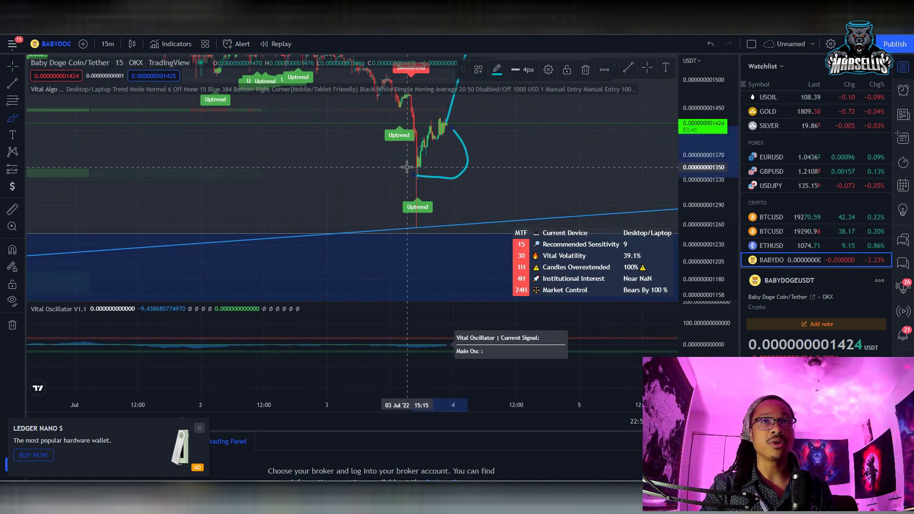
left_click_drag(361, 165, 440, 164)
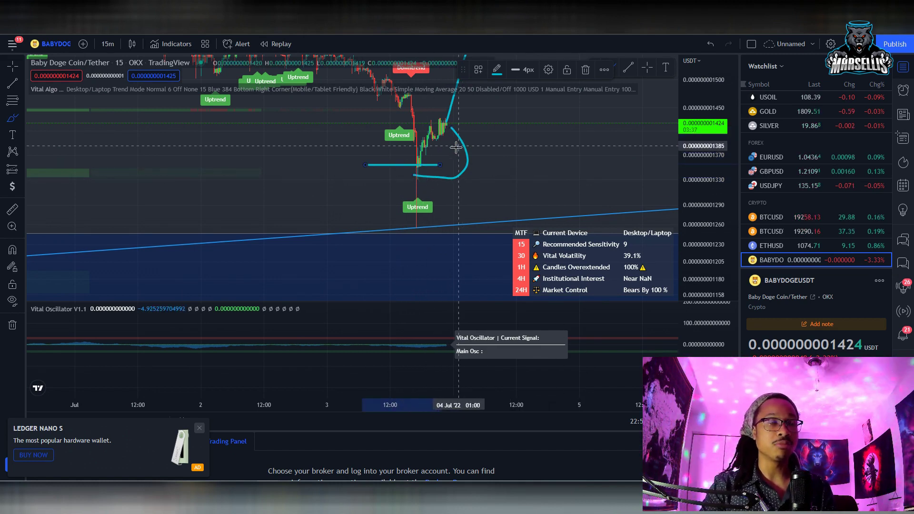
key("ctrl+z")
key("ctrl+z")
- Try brushing a support line near 0.000000001350, a drop to the rising trendline and a circle there, undoing the strokes
left_click_drag(385, 167, 447, 171)
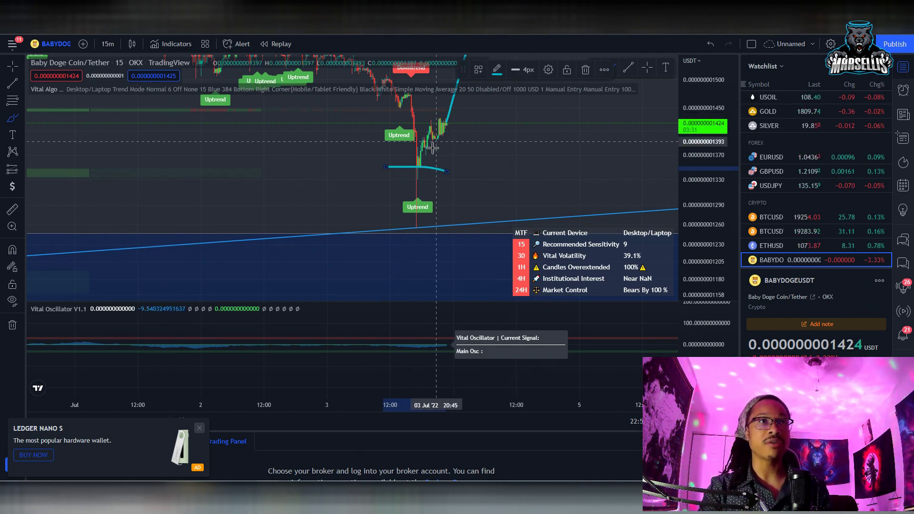
mouse_move(425, 165)
left_mouse_down()
mouse_move(463, 209)
mouse_move(409, 234)
mouse_move(433, 241)
mouse_move(469, 217)
left_mouse_up()
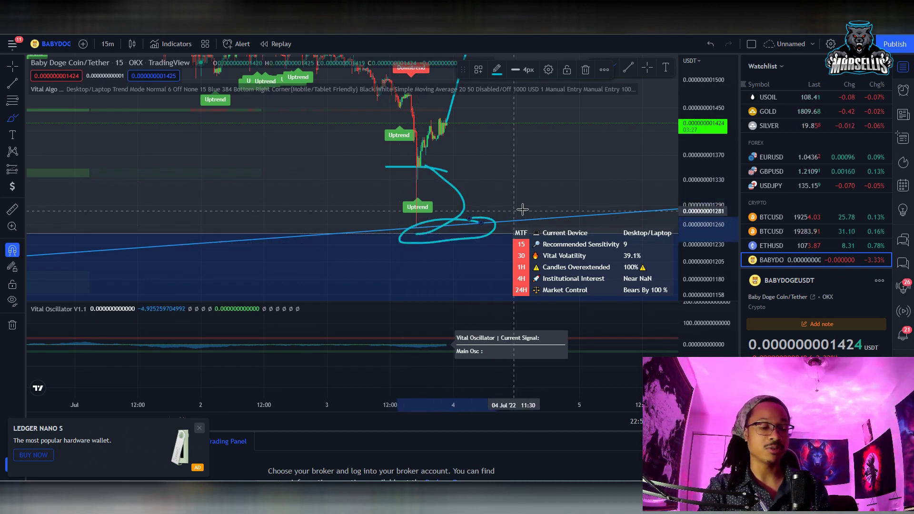
key("ctrl+z")
- Switch the Baby Doge Coin/Tether chart to the 4-hour timeframe with automatic price scaling and examine the two converging trendlines
scroll(629, 144, "down", 2)
scroll(634, 154, "down", 2)
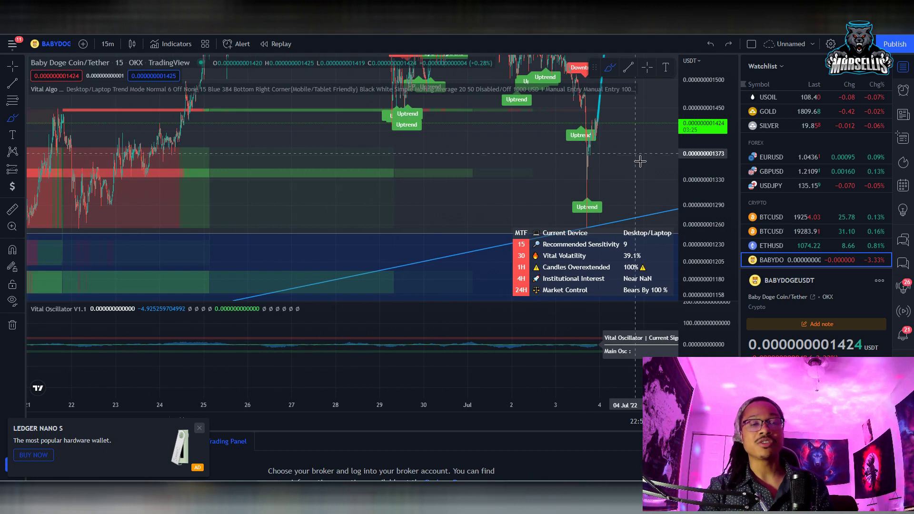
double_click(696, 193)
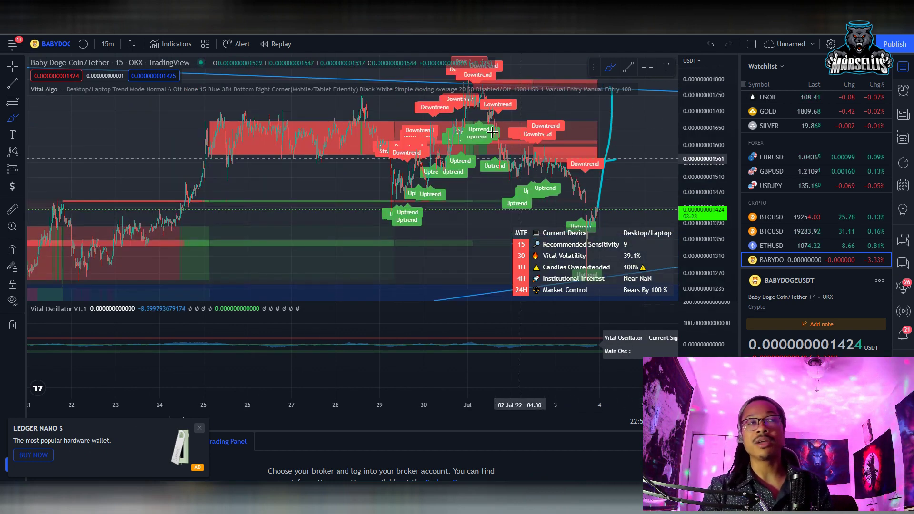
left_click(117, 44)
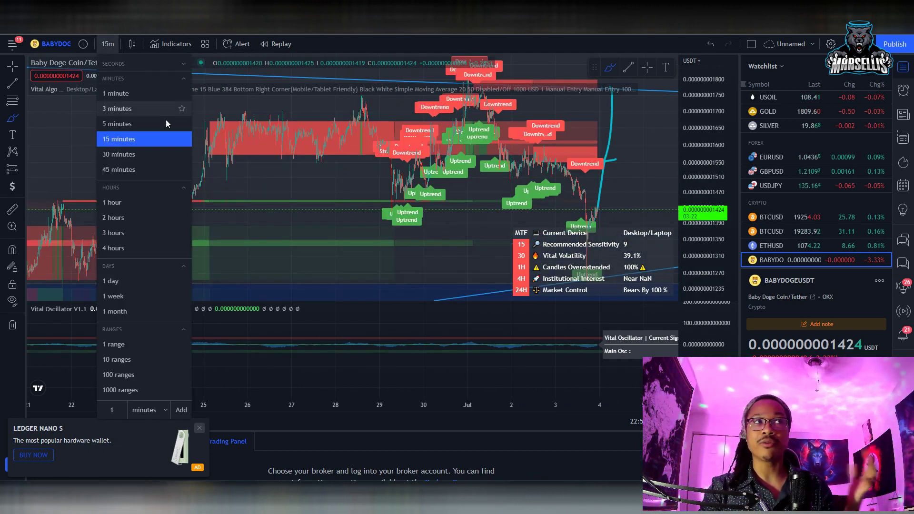
left_click(141, 245)
scroll(352, 203, "up", 10)
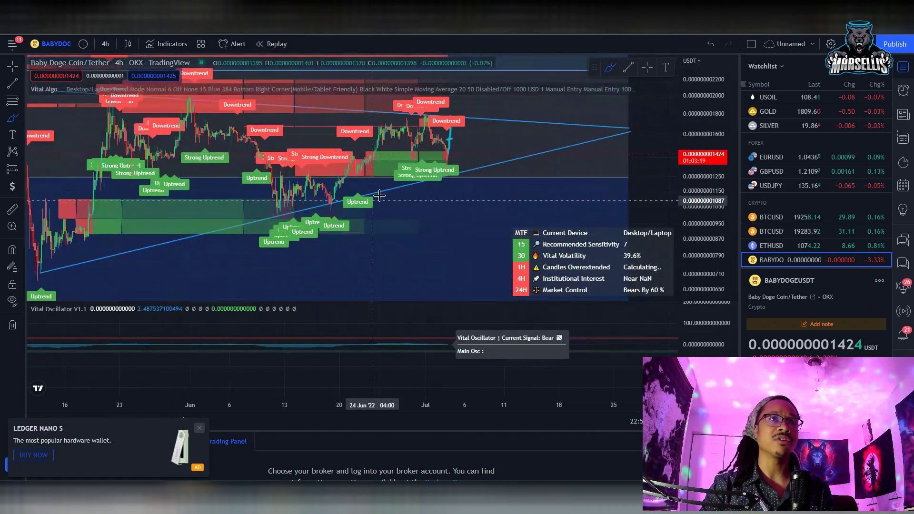
left_click(648, 69)
left_click_drag(387, 236, 514, 215)
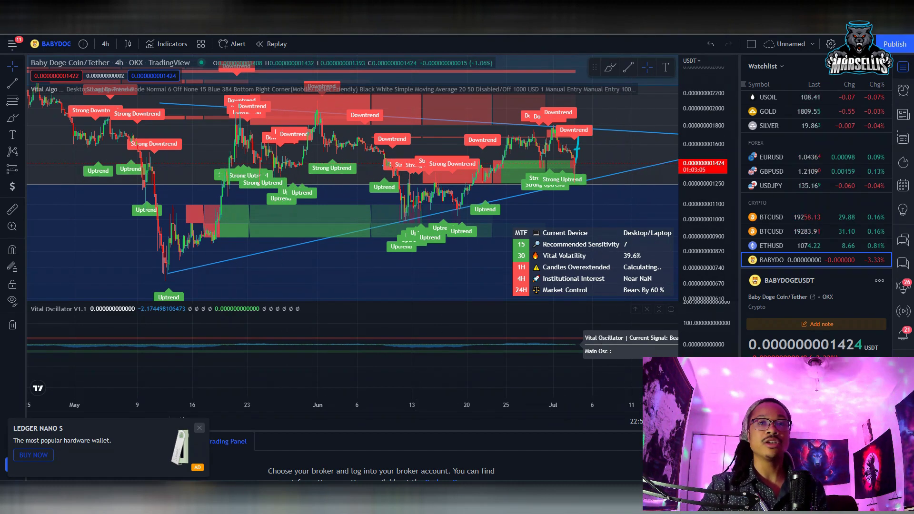
- Hide the Vital Algo indicator to inspect the bare candles between the converging trendlines, and show it again
left_click(591, 90)
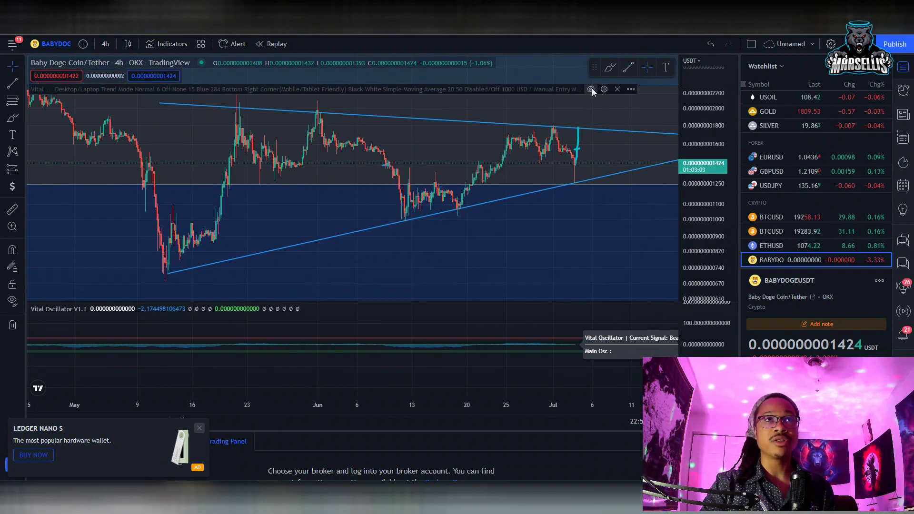
scroll(545, 92, "up", 3)
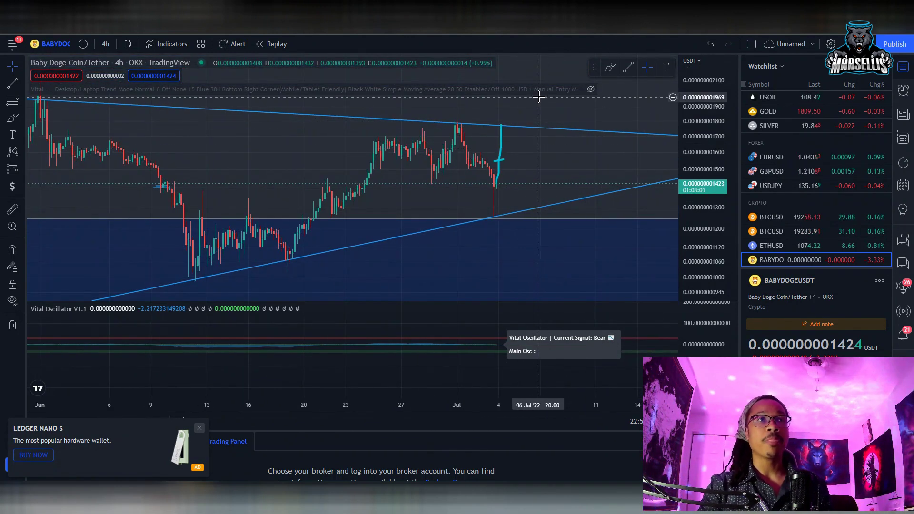
mouse_move(581, 96)
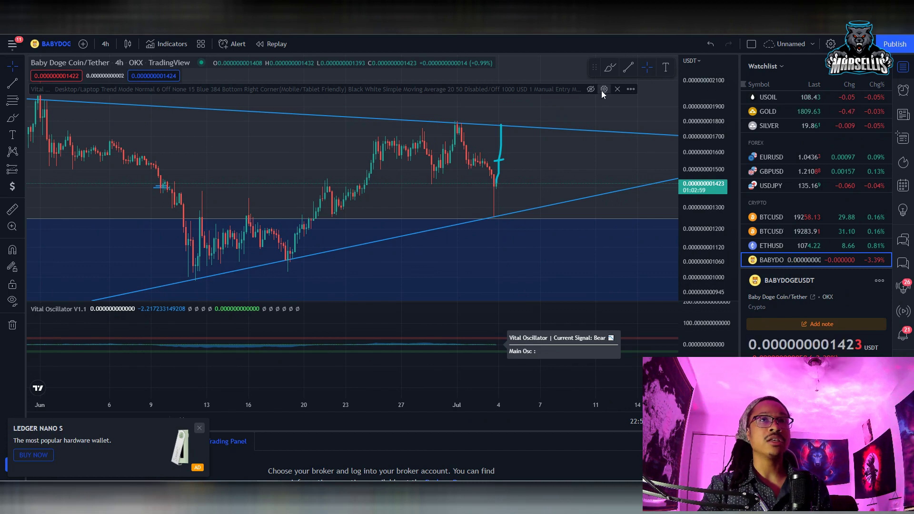
left_click(590, 89)
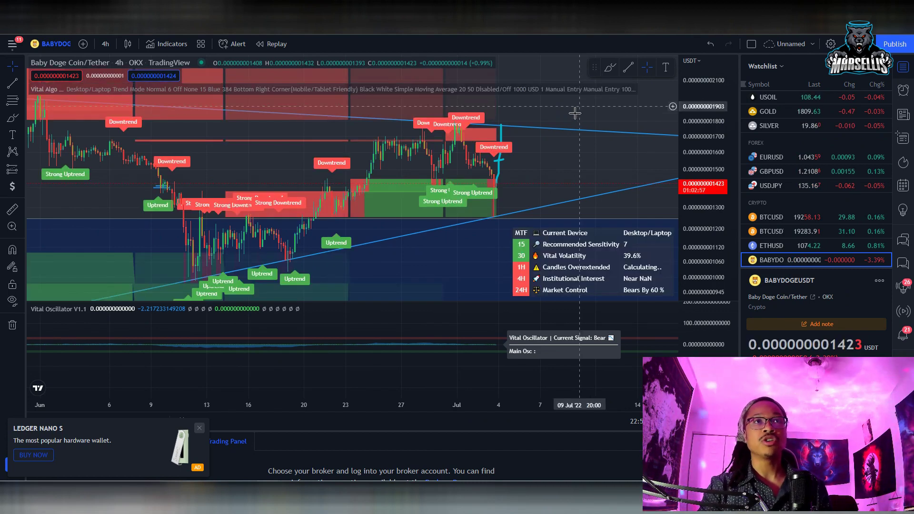
- Try brushing a path from the latest candle down to the rising trendline, up to the descending one and sideways between them, undoing it
scroll(506, 169, "up", 2)
scroll(506, 169, "up", 1)
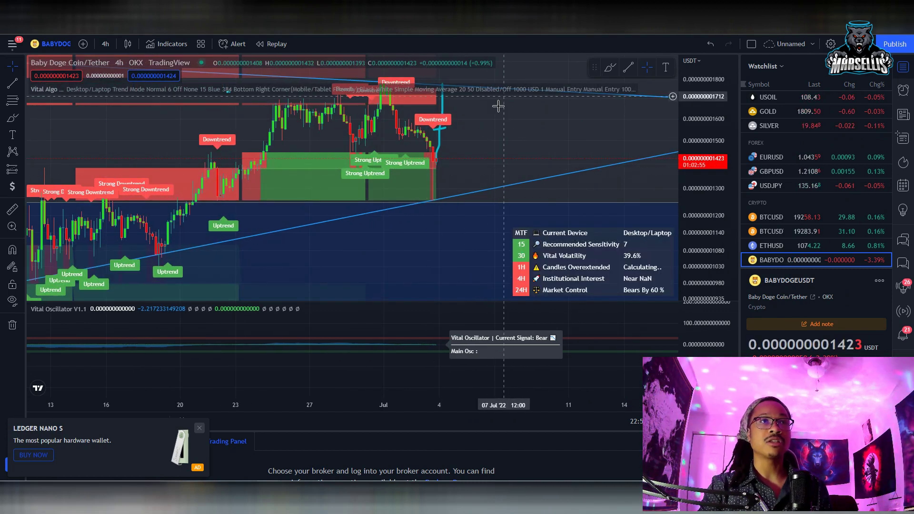
scroll(394, 138, "down", 2)
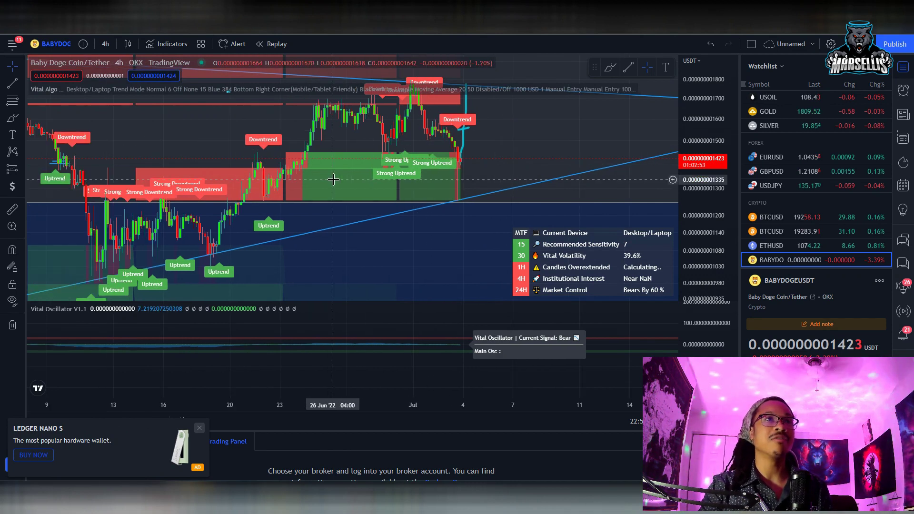
left_click(13, 120)
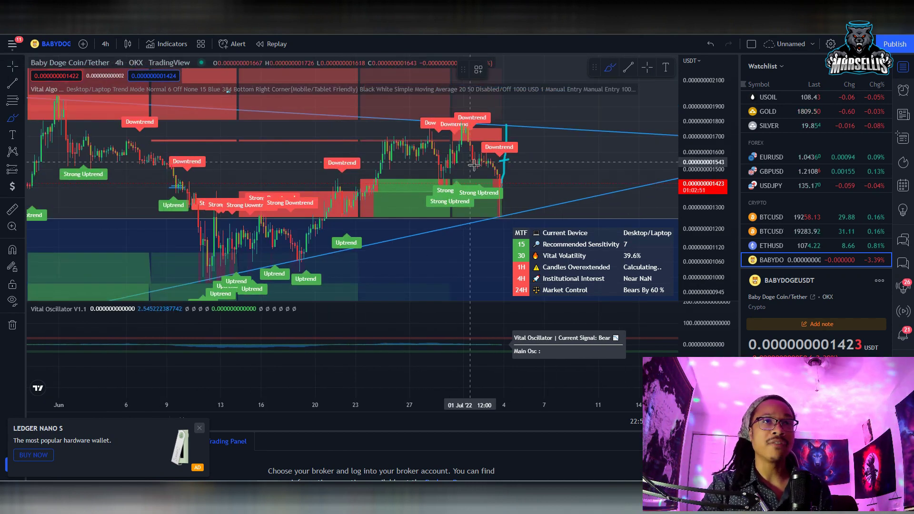
left_click_drag(502, 181, 535, 199)
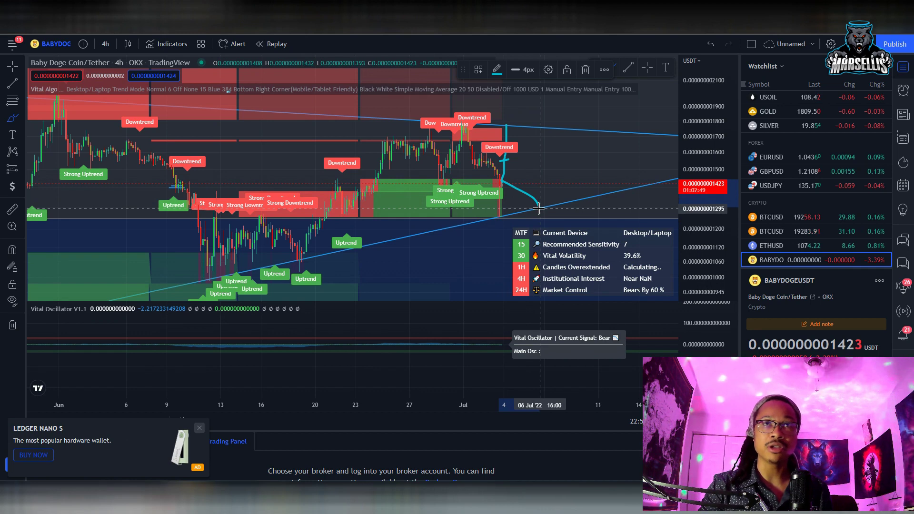
mouse_move(538, 208)
left_mouse_down()
mouse_move(584, 129)
mouse_move(607, 172)
mouse_move(621, 156)
mouse_move(668, 158)
left_mouse_up()
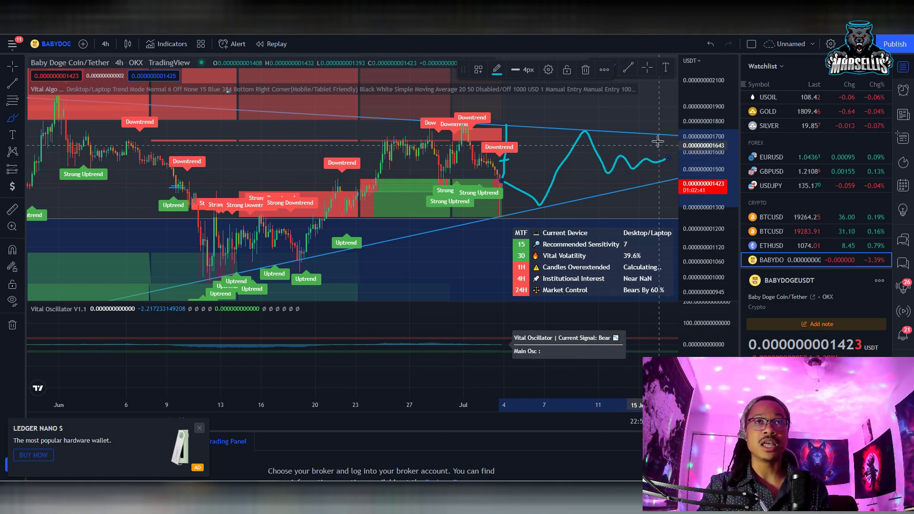
key("ctrl+z")
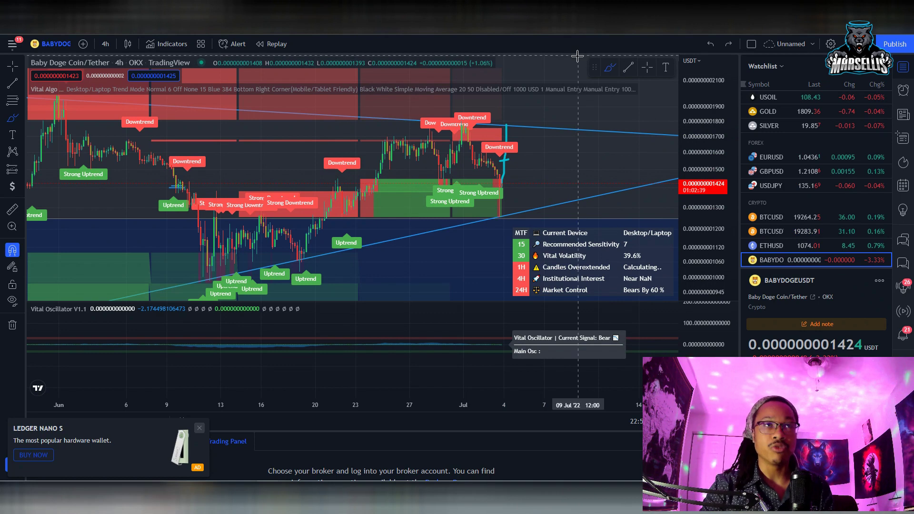
- Examine where the converging trendlines meet in late July, and close the Ledger Nano S advertisement
left_click(646, 69)
mouse_move(591, 221)
left_mouse_down()
mouse_move(455, 184)
mouse_move(426, 200)
left_mouse_up()
scroll(455, 135, "down", 2)
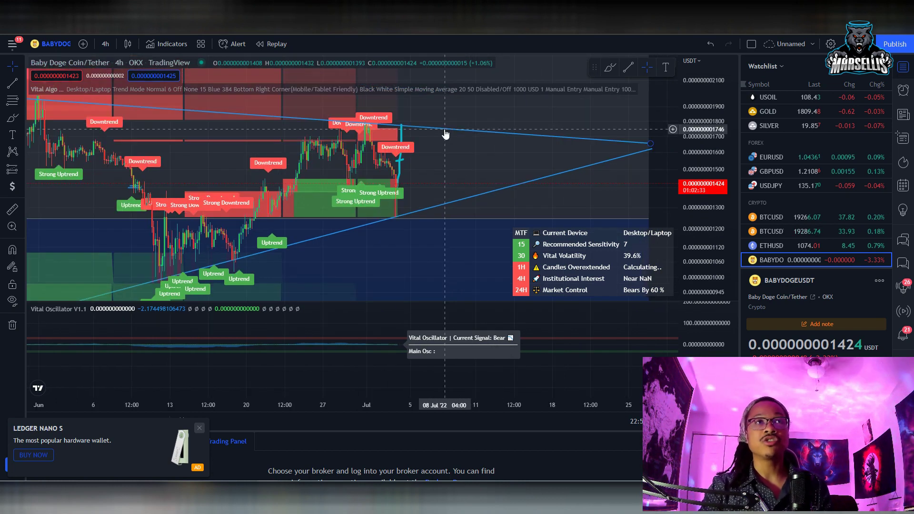
scroll(457, 138, "down", 2)
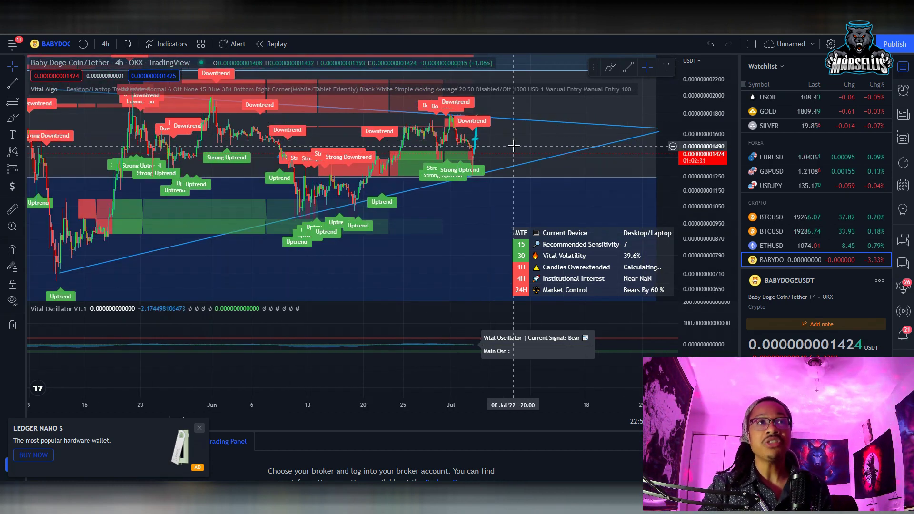
left_click_drag(542, 133, 408, 187)
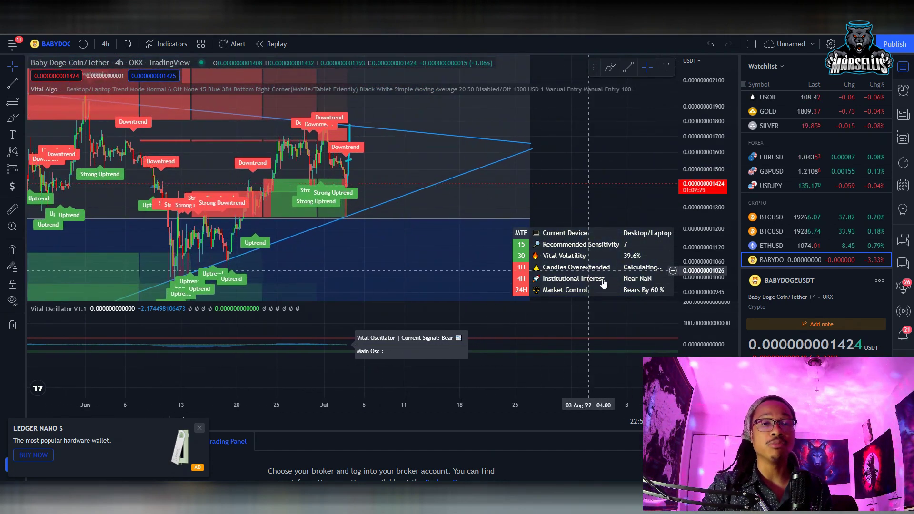
left_click(200, 427)
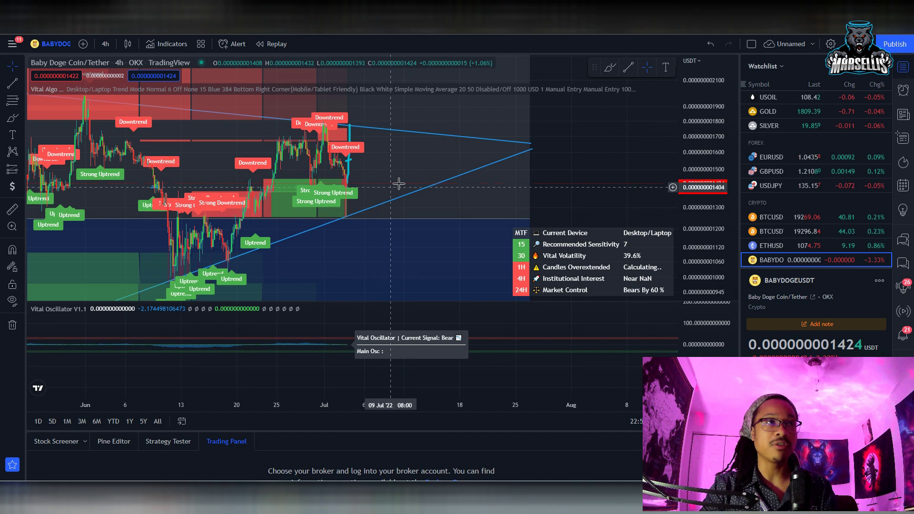
- Try brushing a breakout rise from the latest candle through the descending trendline to the line near 0.000000002301, and undo it
scroll(668, 181, "down", 5)
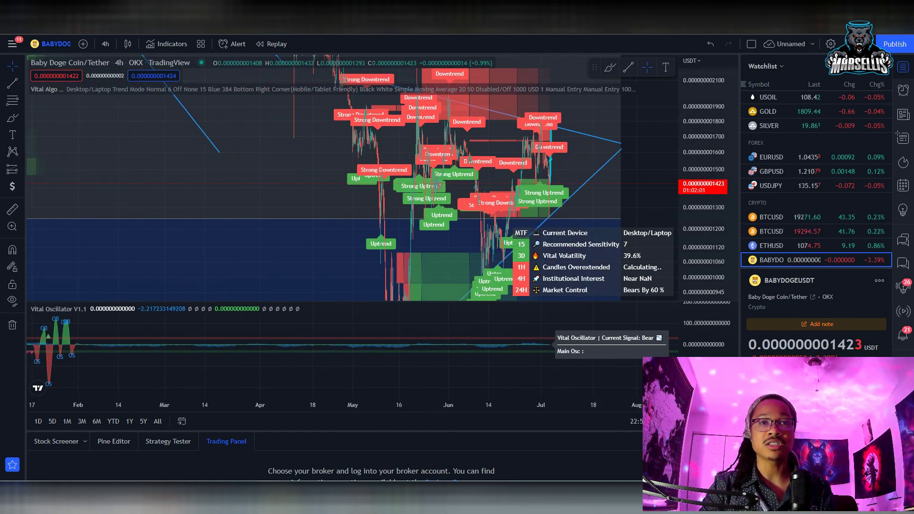
left_click(10, 118)
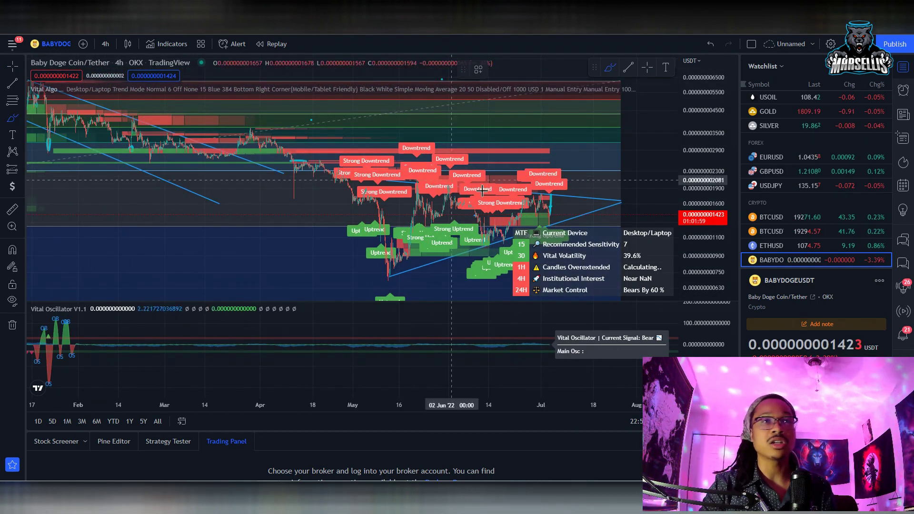
left_click_drag(551, 212, 587, 169)
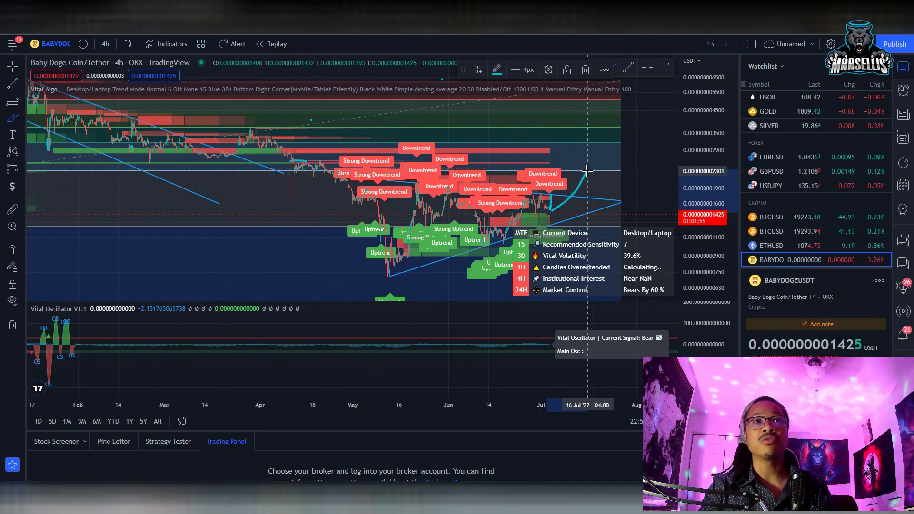
key("ctrl+z")
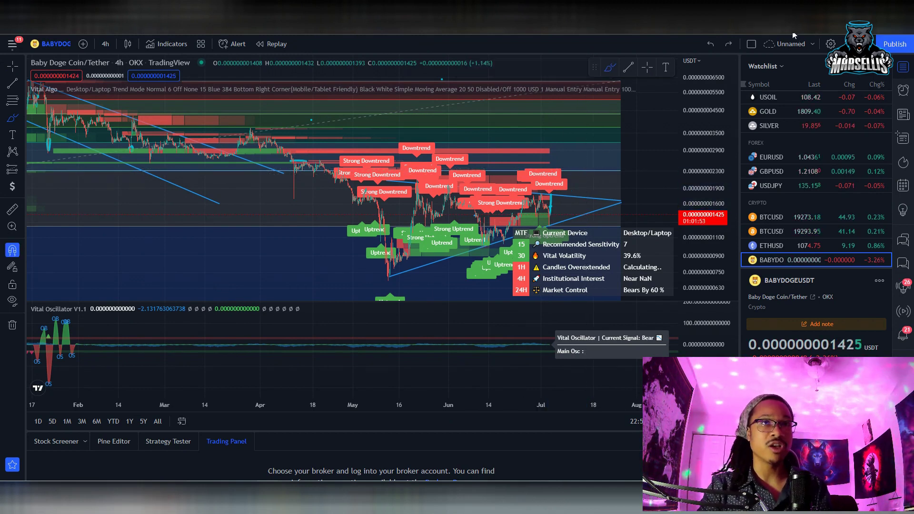
scroll(500, 234, "up", 5)
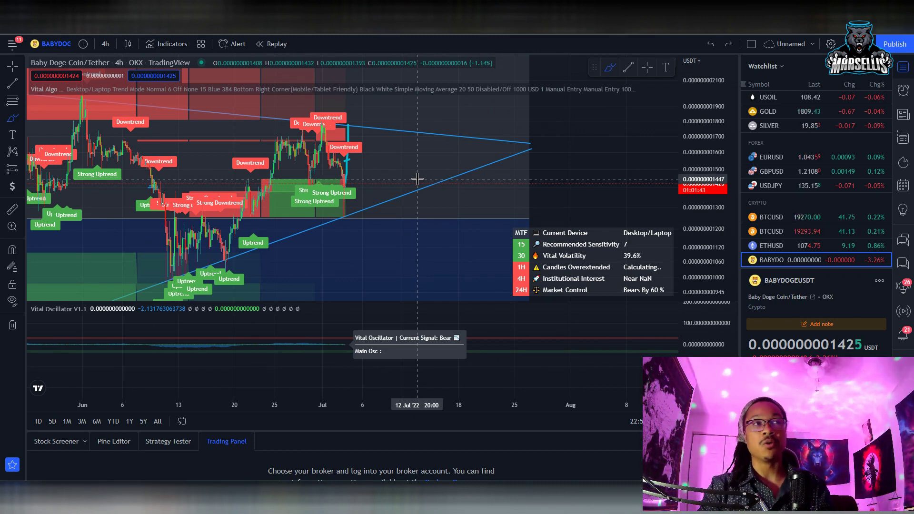
scroll(414, 176, "down", 2)
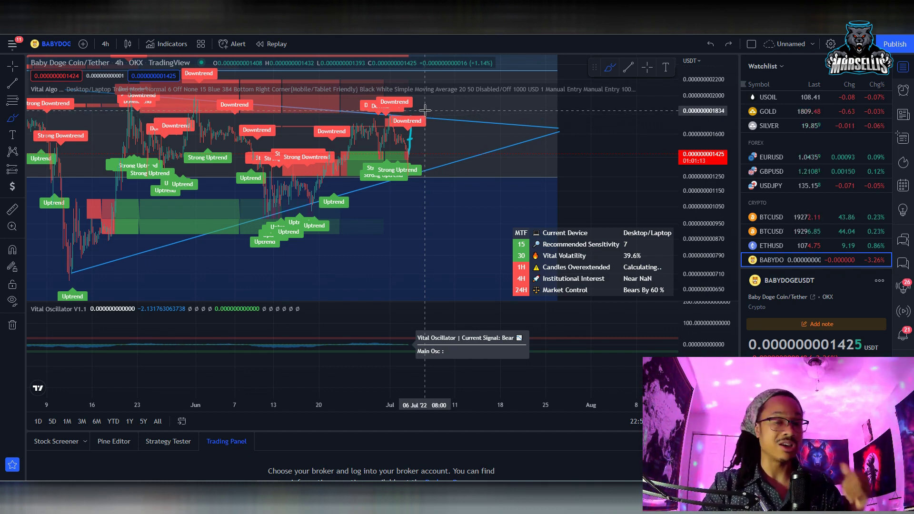
- Switch to the already open Bitcoin/TetherUS 15-minute chart and examine the 3 July peak and the red zone near 19,900
left_click(393, 10)
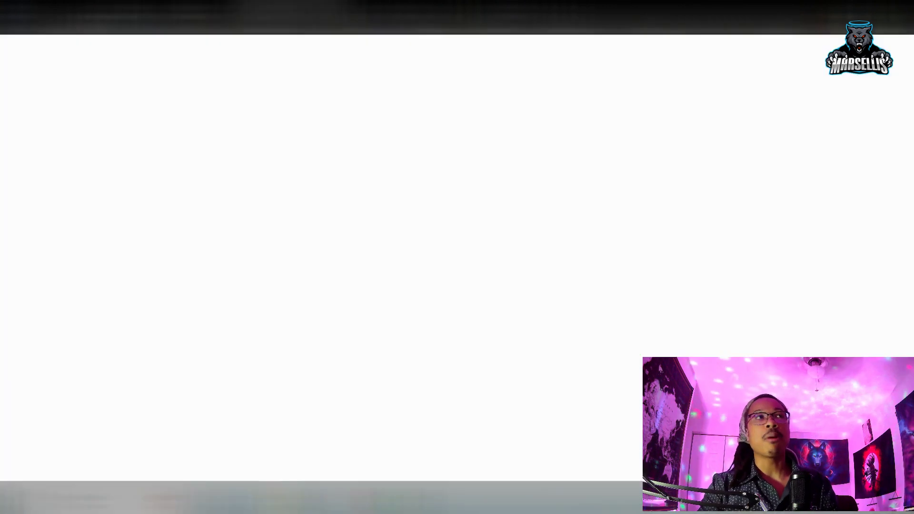
scroll(234, 279, "up", 6)
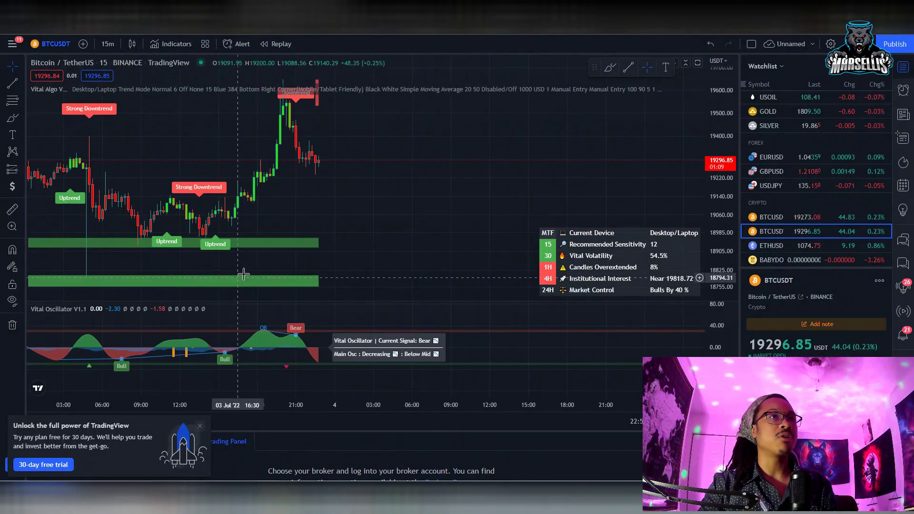
left_click_drag(368, 239, 664, 157)
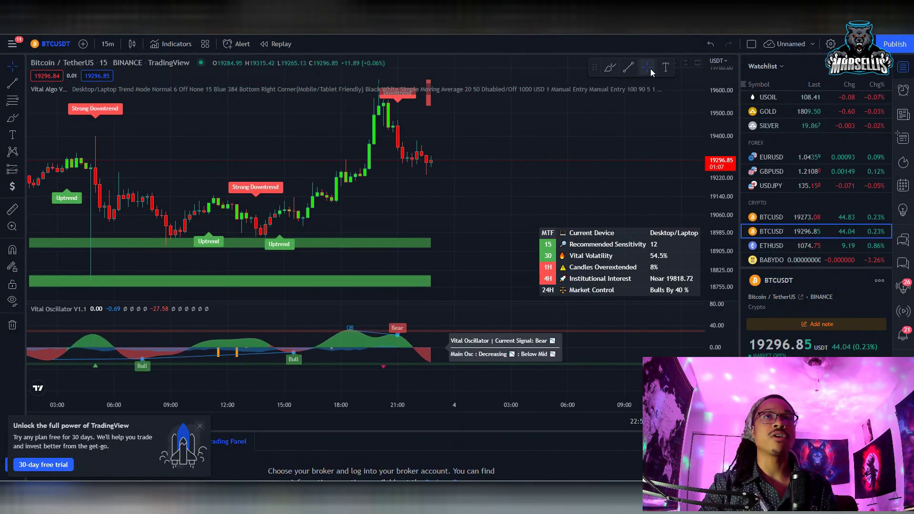
left_click_drag(507, 128, 522, 175)
left_click_drag(261, 179, 207, 235)
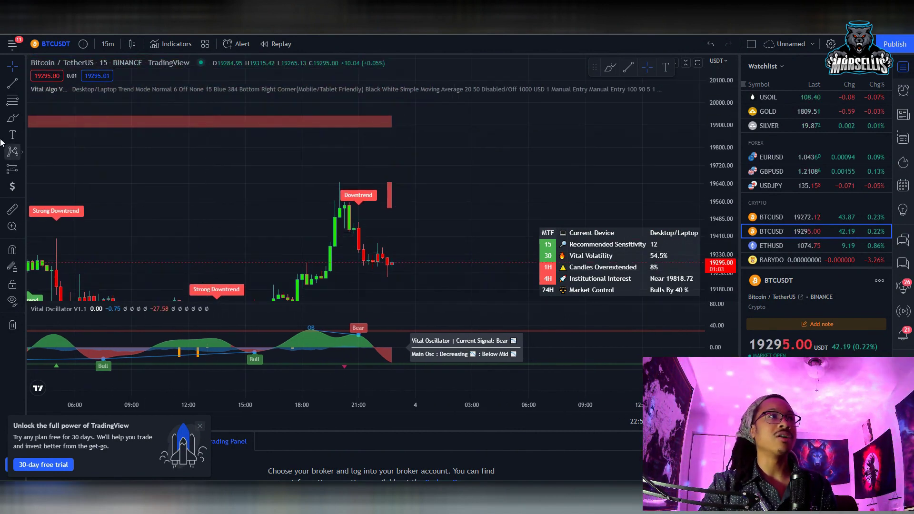
- Brush a rise from the 3 July peak to the red zone near 19,900, undoing a horizontal line along that zone
left_click(13, 119)
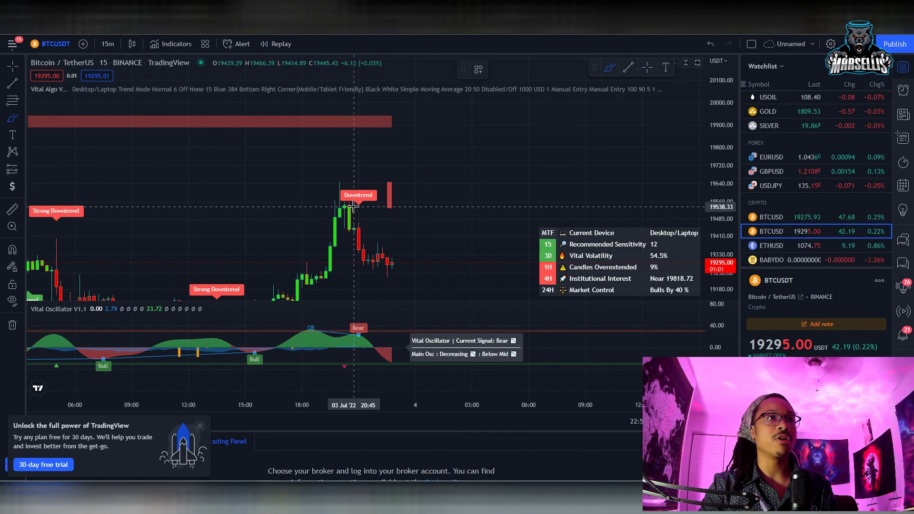
left_click_drag(355, 203, 386, 126)
left_click_drag(318, 125, 514, 128)
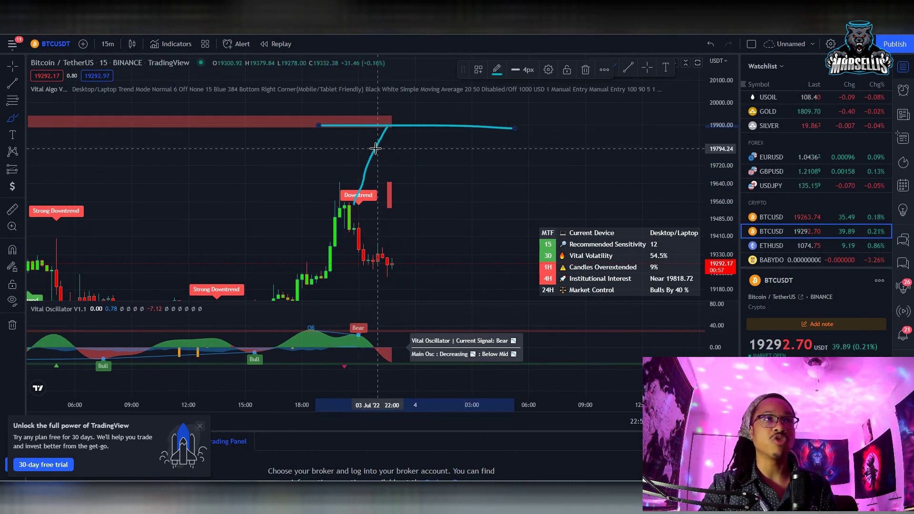
key("ctrl+z")
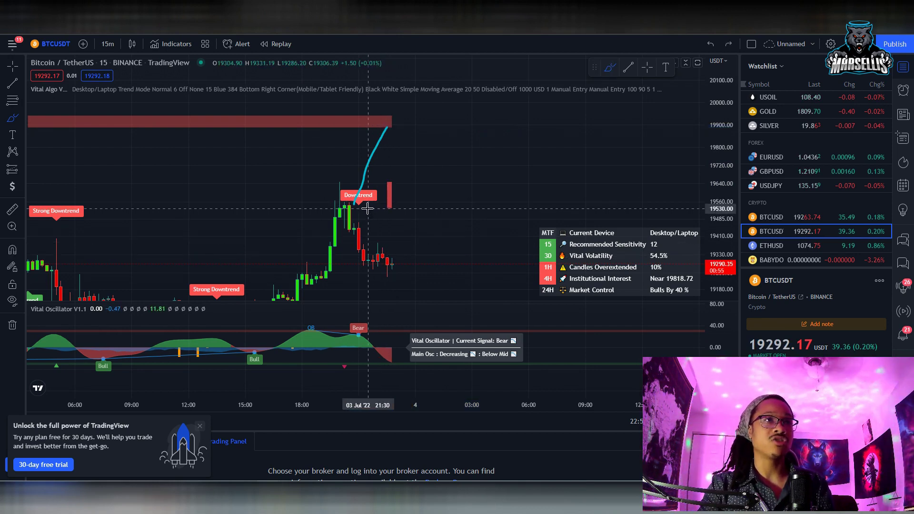
- Brush a horizontal resistance line near 19,530 and a projected path rising from the latest candle to it and falling to about 19,180
mouse_move(368, 208)
left_mouse_down()
mouse_move(548, 207)
mouse_move(318, 208)
left_mouse_up()
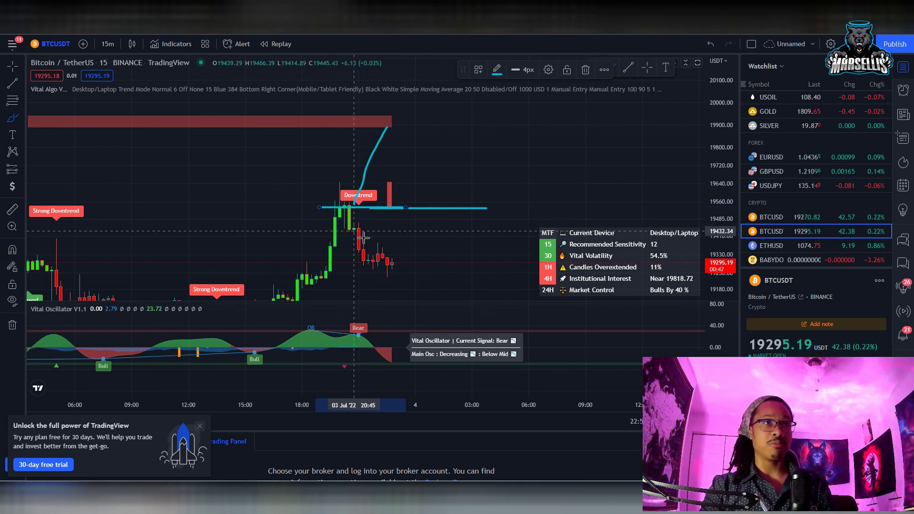
mouse_move(390, 263)
left_mouse_down()
mouse_move(406, 208)
mouse_move(510, 292)
left_mouse_up()
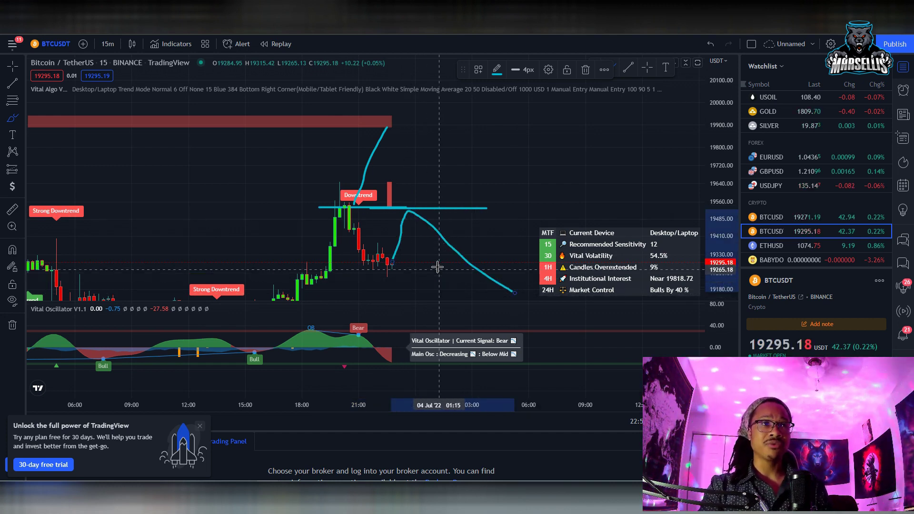
scroll(437, 265, "down", 3)
scroll(509, 222, "down", 5)
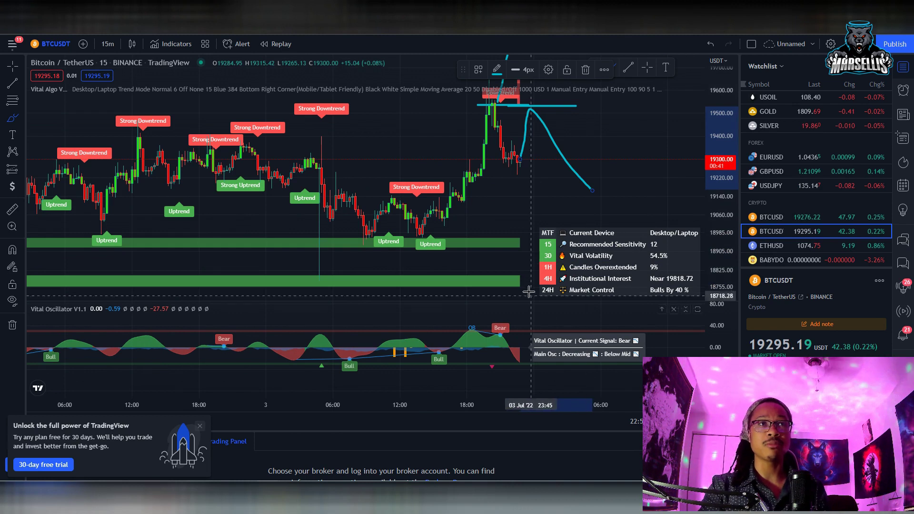
- Brush short strokes along the oscillator's latest green peaks beside the Bear signal, and circle the newest red dip, undoing the circle
scroll(508, 222, "up", 5)
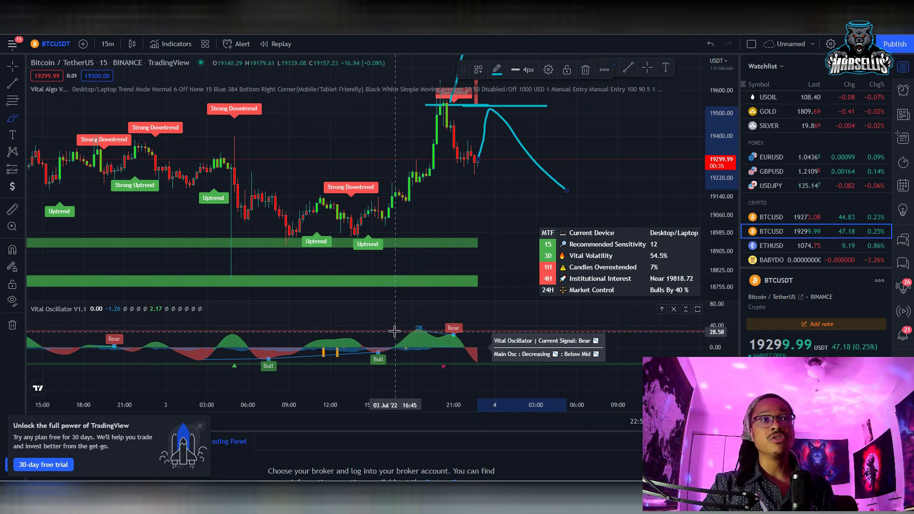
left_click_drag(398, 330, 477, 334)
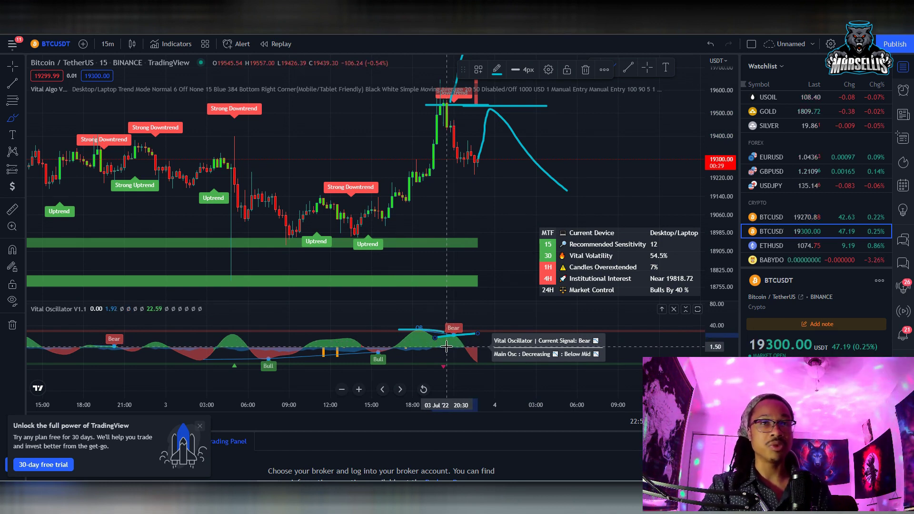
mouse_move(474, 341)
left_mouse_down()
mouse_move(460, 356)
mouse_move(484, 352)
left_mouse_up()
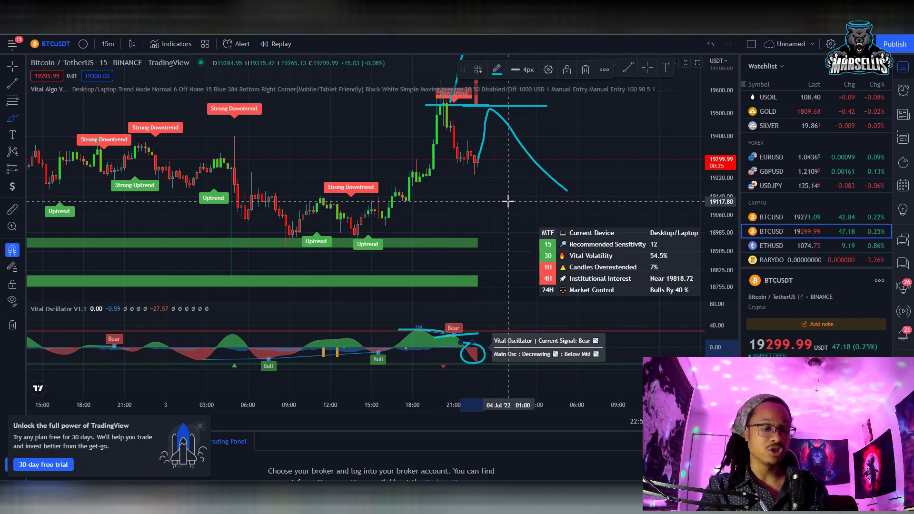
key("ctrl+z")
- Brush a projected drop from the latest candle to about 18,950 and a short support line near 18,900
mouse_move(477, 159)
left_mouse_down()
mouse_move(493, 240)
mouse_move(536, 258)
left_mouse_up()
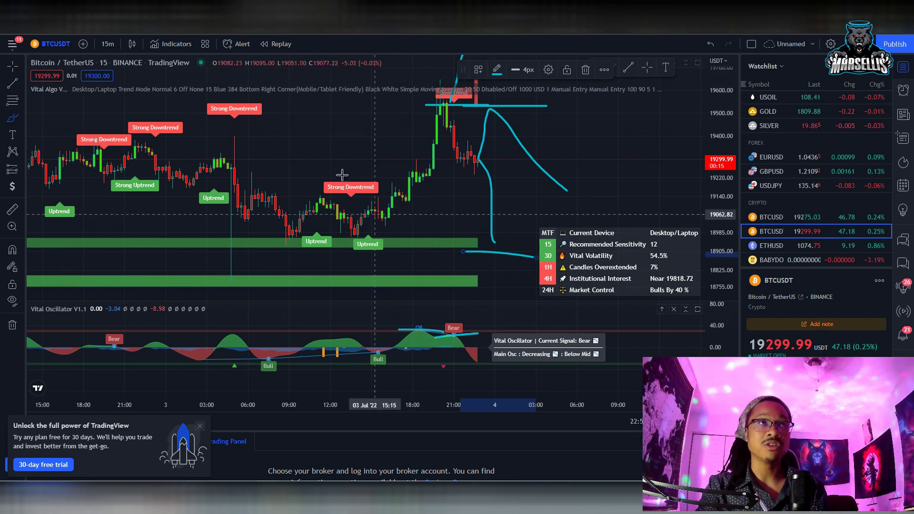
- Switch to the Baby Doge Coin page on CoinGecko and return to the list of cryptocurrency prices by market cap
key("ctrl+r")
left_click(502, 64)
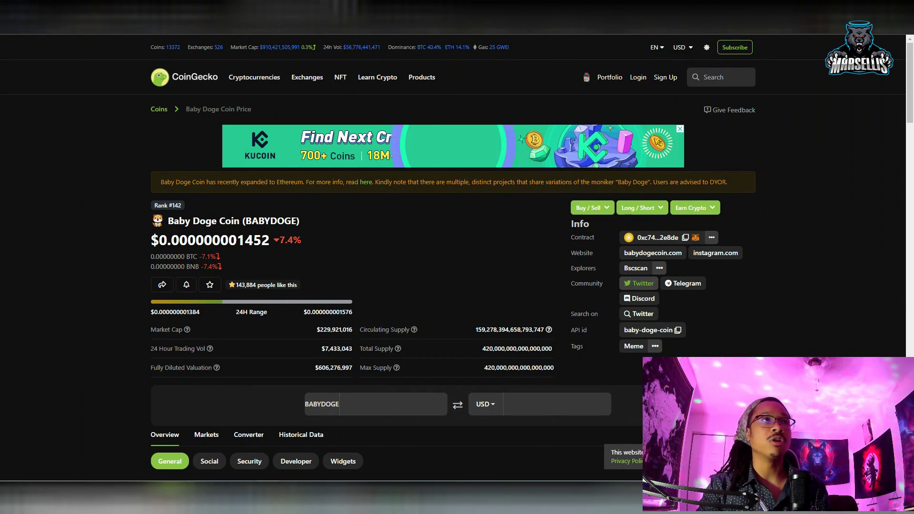
key("alt+Left")
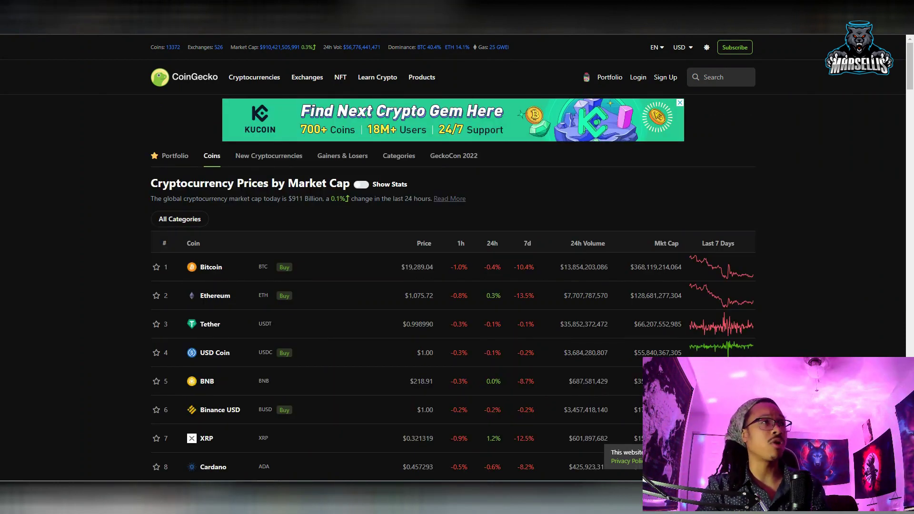